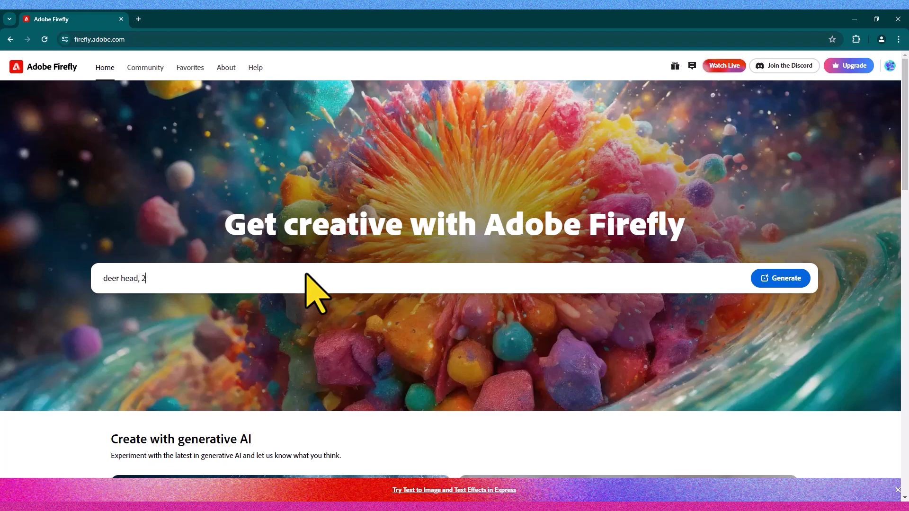
Step: Generate images from the prompt "deer head, 2d" and set the aspect ratio to Widescreen (16:9)
key(Return)
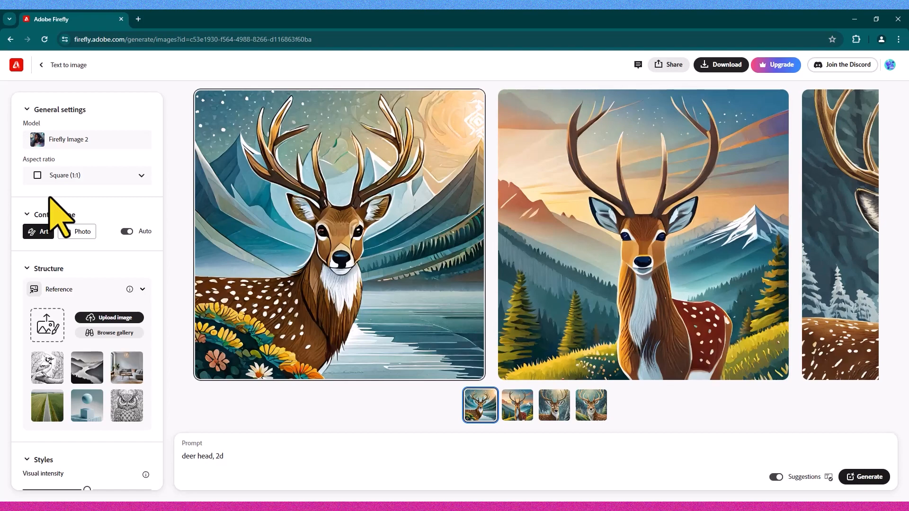
click(54, 179)
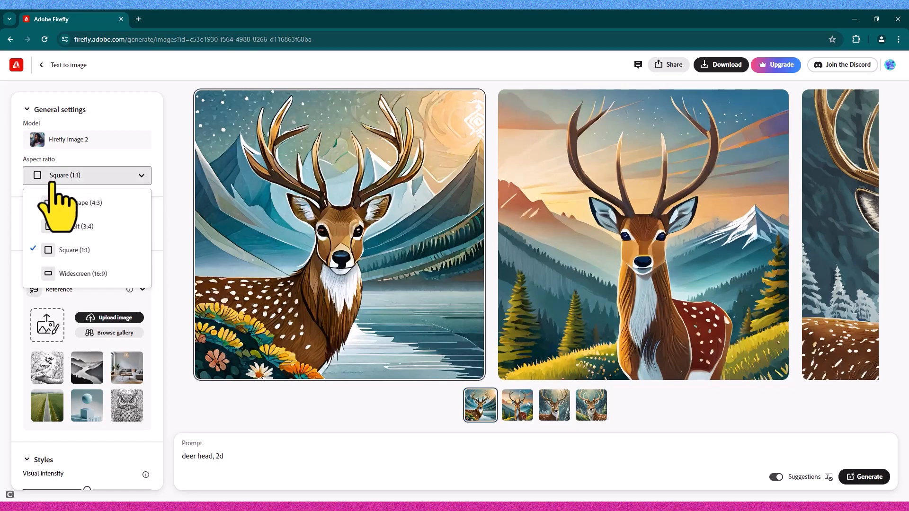
click(54, 182)
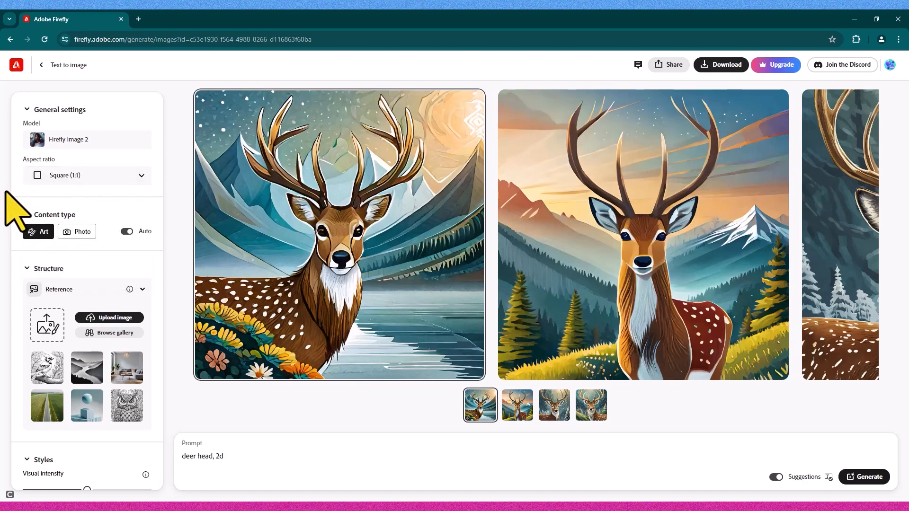
click(76, 179)
click(66, 272)
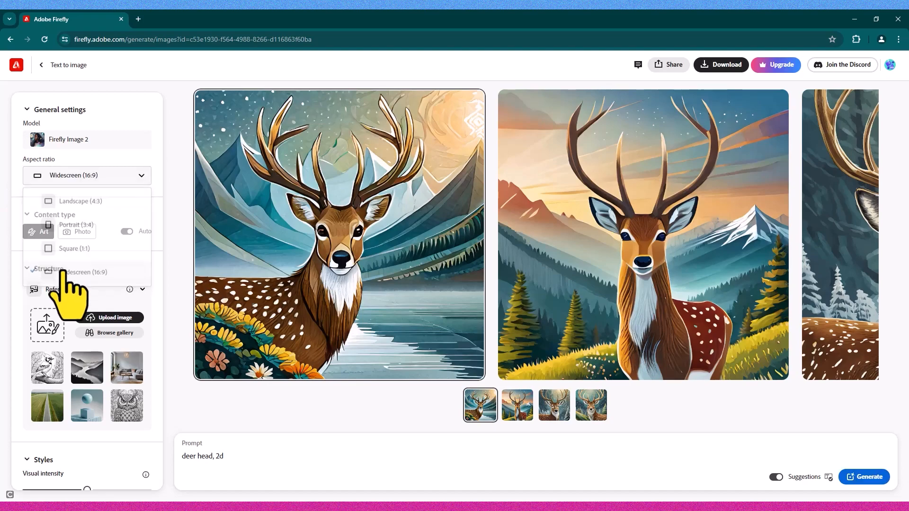
Step: Add the Vector look effect from the Themes category to the prompt
scroll(39, 198, down, 7)
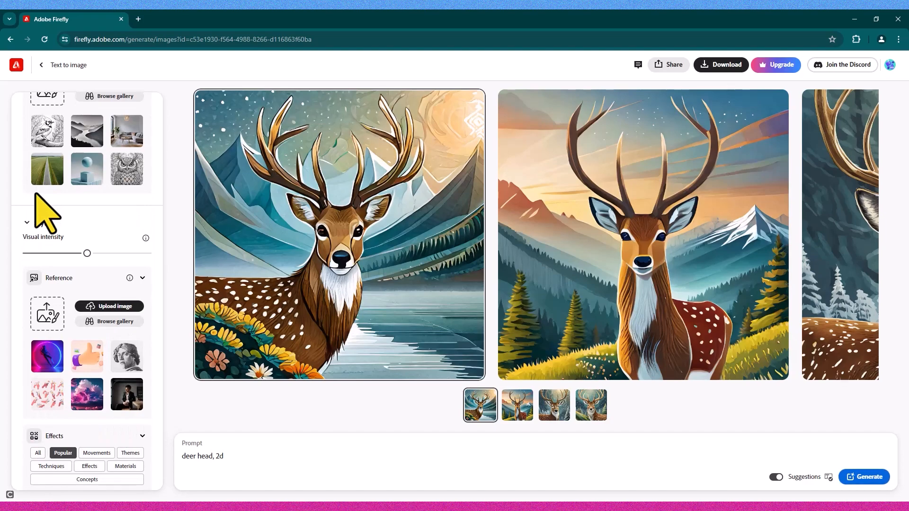
scroll(45, 218, down, 2)
scroll(57, 265, up, 1)
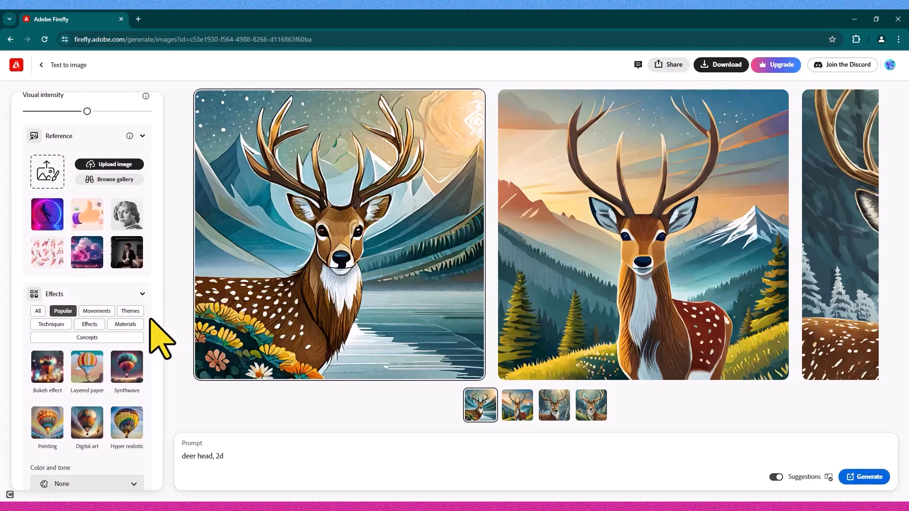
click(134, 315)
scroll(124, 321, down, 10)
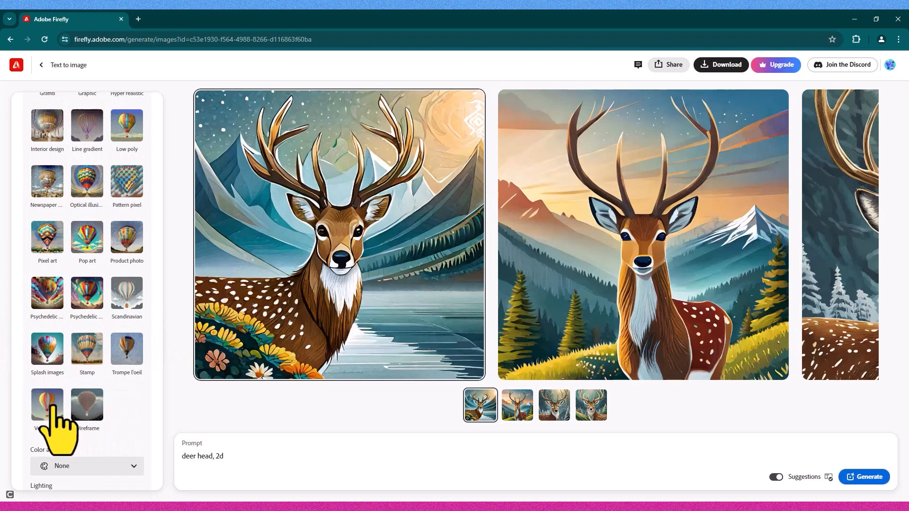
click(54, 407)
Step: Set the color and tone to Black and white and generate the deer images again
scroll(114, 383, down, 2)
click(90, 391)
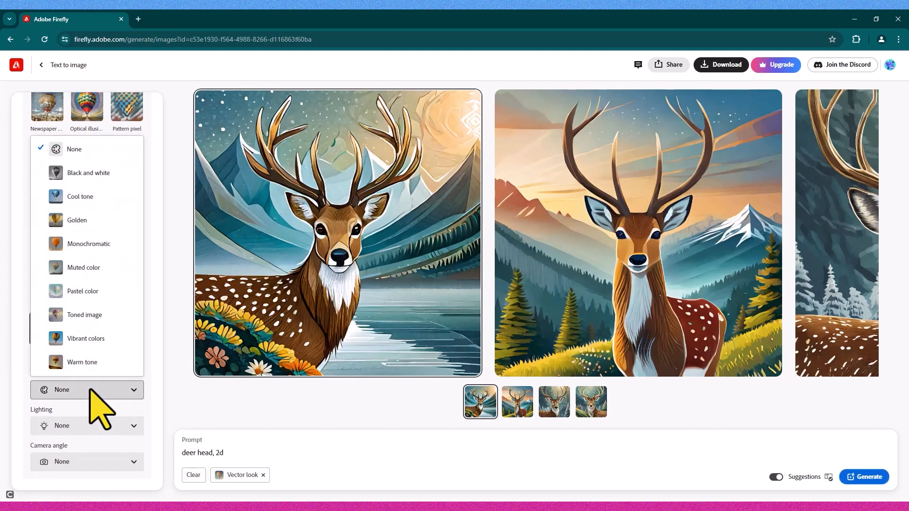
click(83, 174)
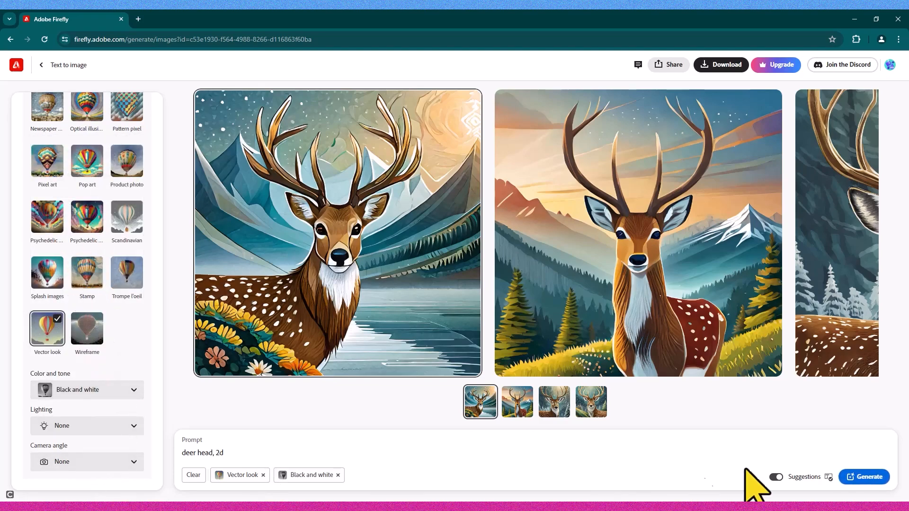
click(873, 479)
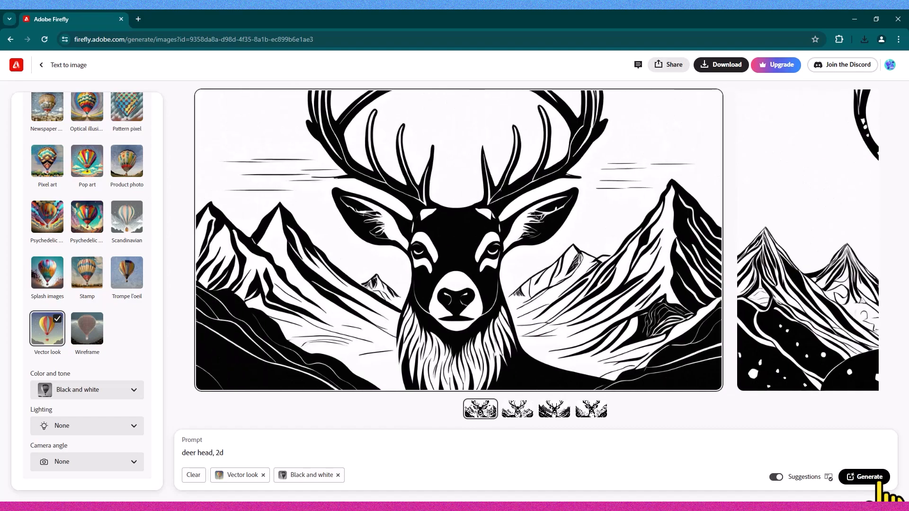
Step: Compare the generated deer variations and download the third one
click(527, 409)
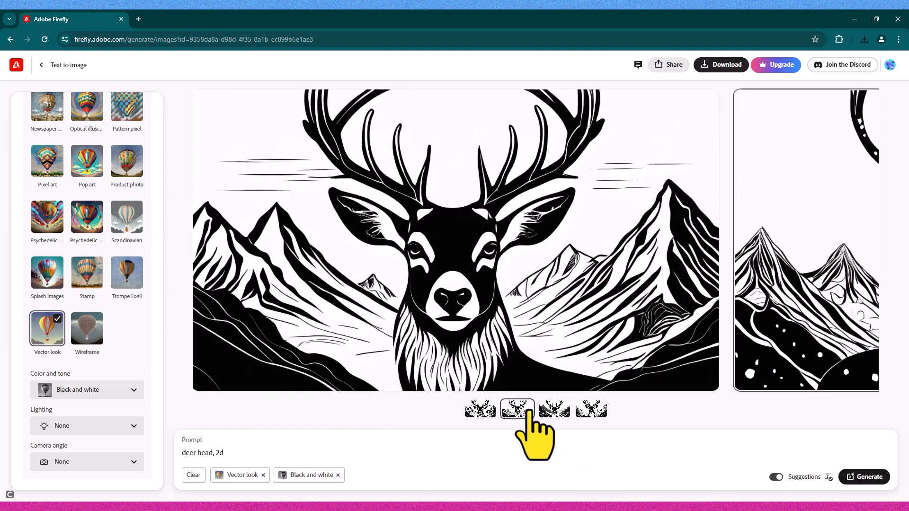
click(561, 410)
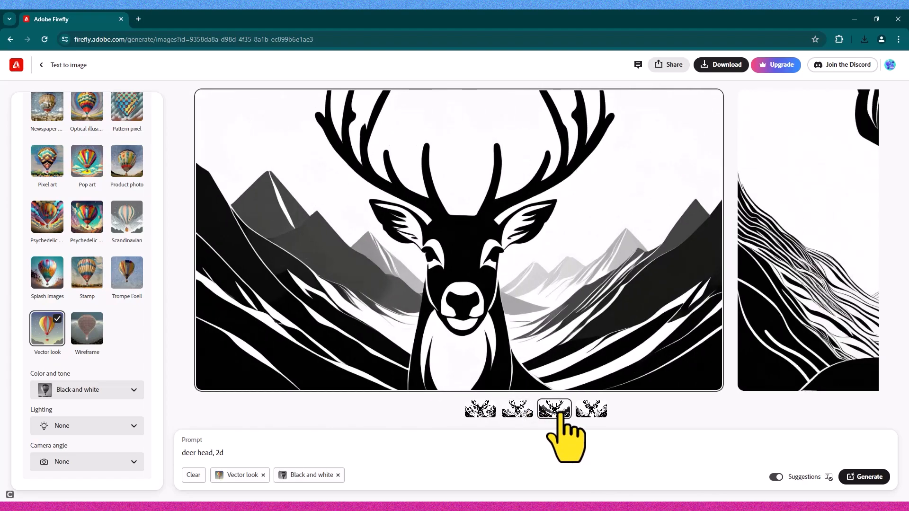
click(592, 410)
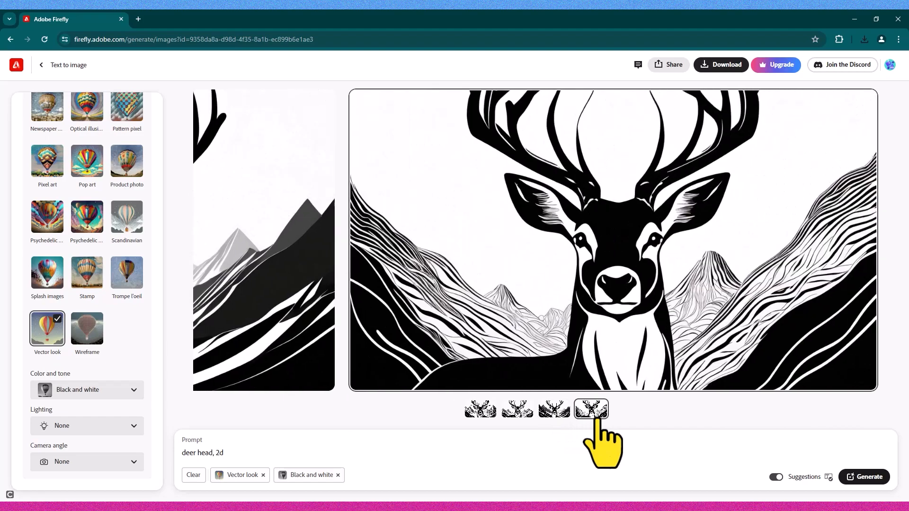
click(554, 409)
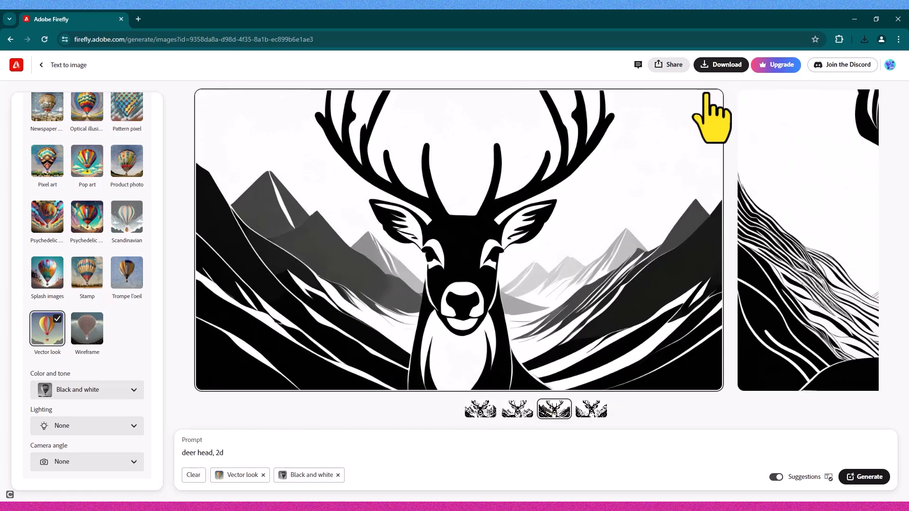
mouse_move(710, 106)
click(693, 100)
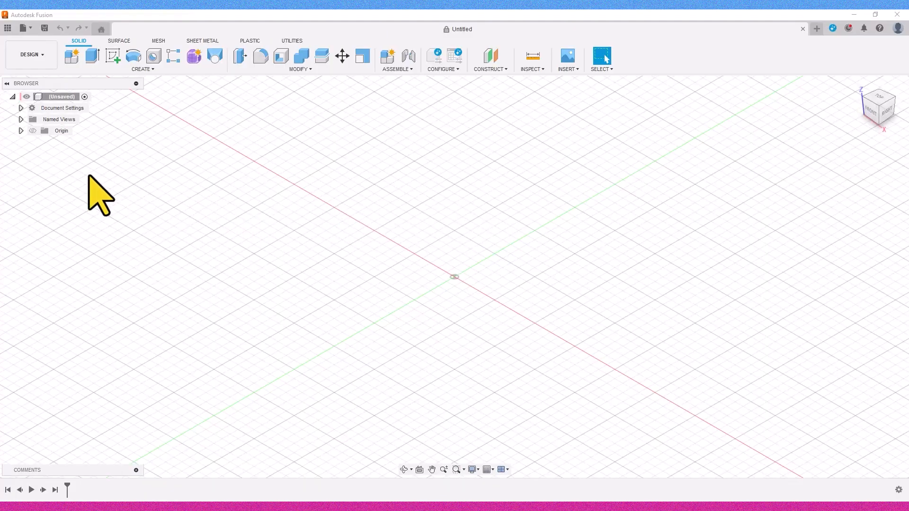
Step: In Autodesk Fusion, start a sketch on the XY plane and draw a 100 mm diameter construction circle centred on the origin
click(115, 60)
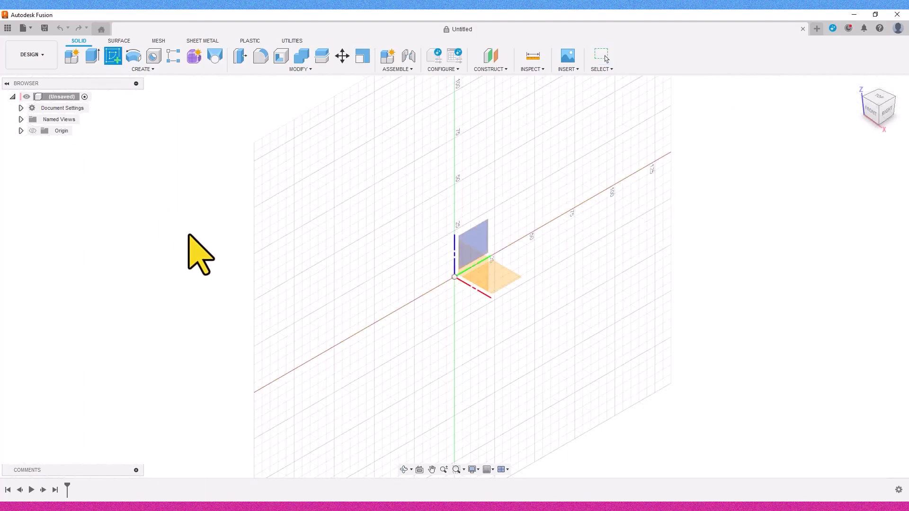
click(513, 283)
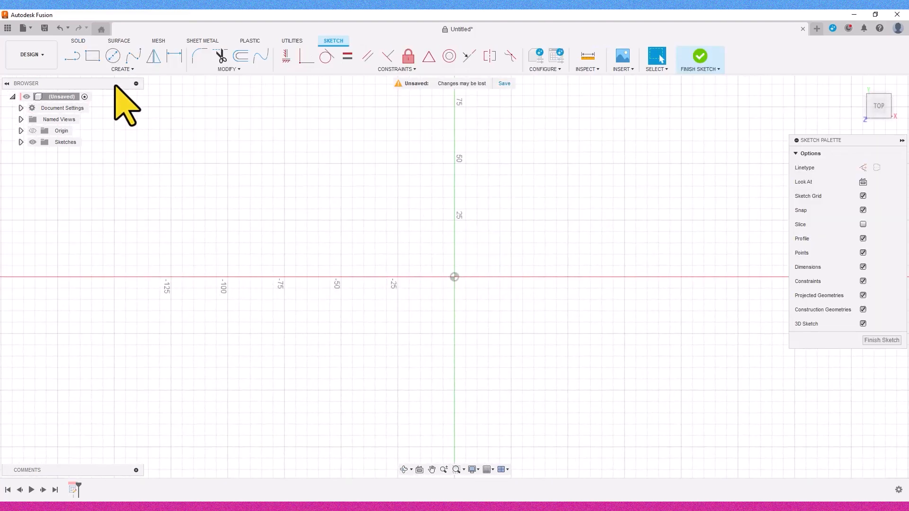
click(113, 56)
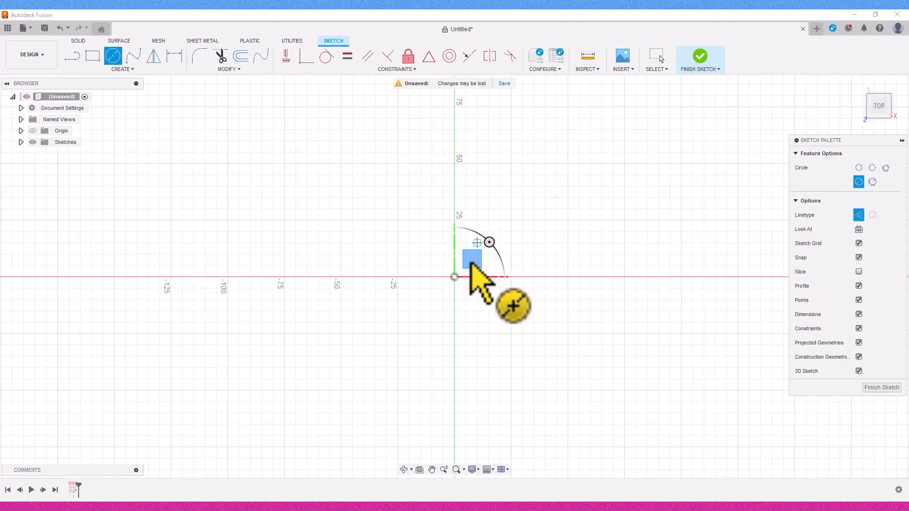
click(454, 277)
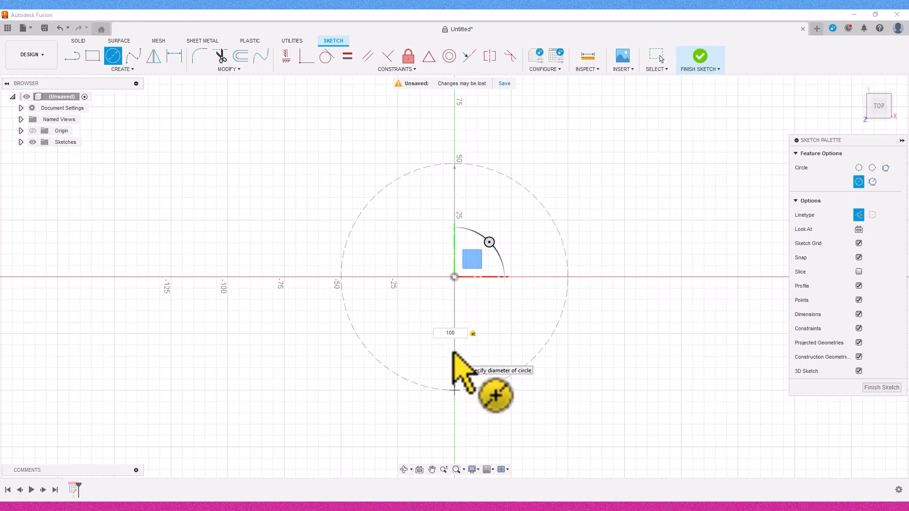
click(454, 352)
key(Escape)
Step: Draw a vertical construction line about 150 mm long through the circle's centre, extending beyond it at both ends, and finish the sketch
click(72, 56)
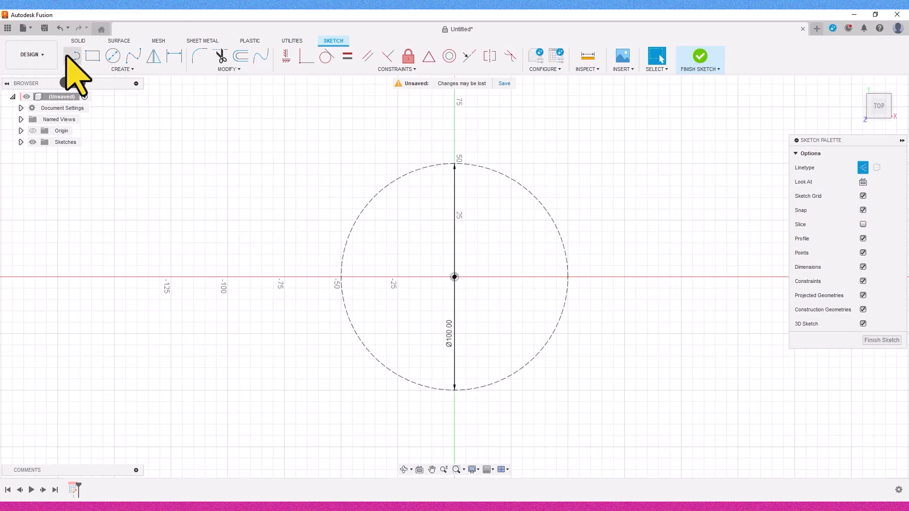
click(455, 107)
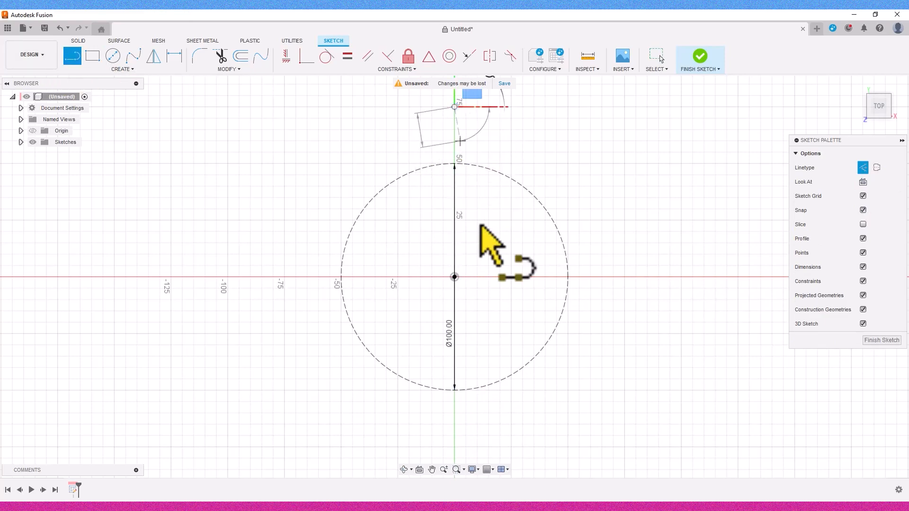
click(455, 447)
right_click(578, 399)
click(604, 398)
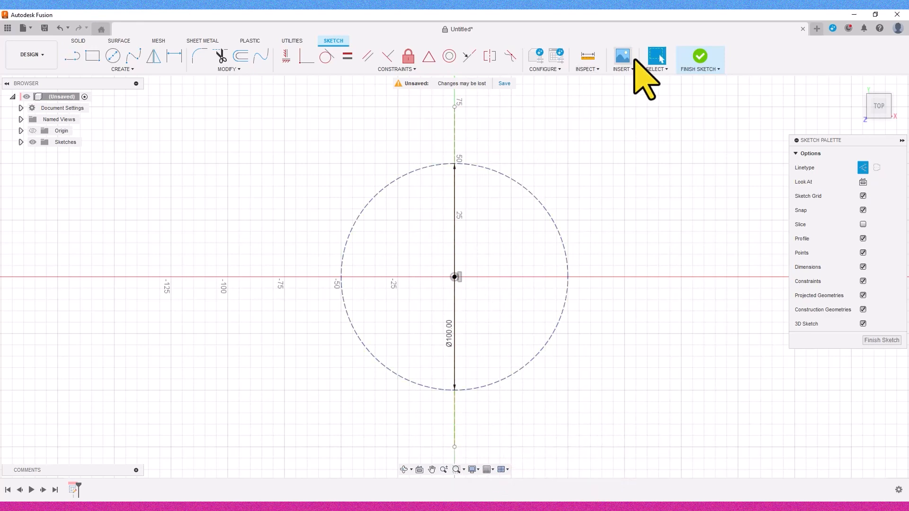
click(705, 59)
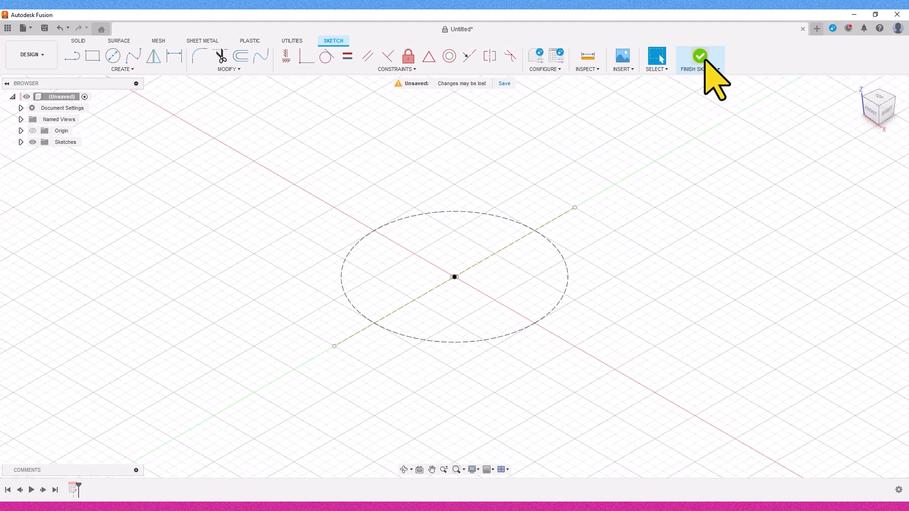
Step: Insert the image "Firefly deer head, 2d 1630" from the computer as a canvas on the XY plane, keeping the default placement
click(568, 57)
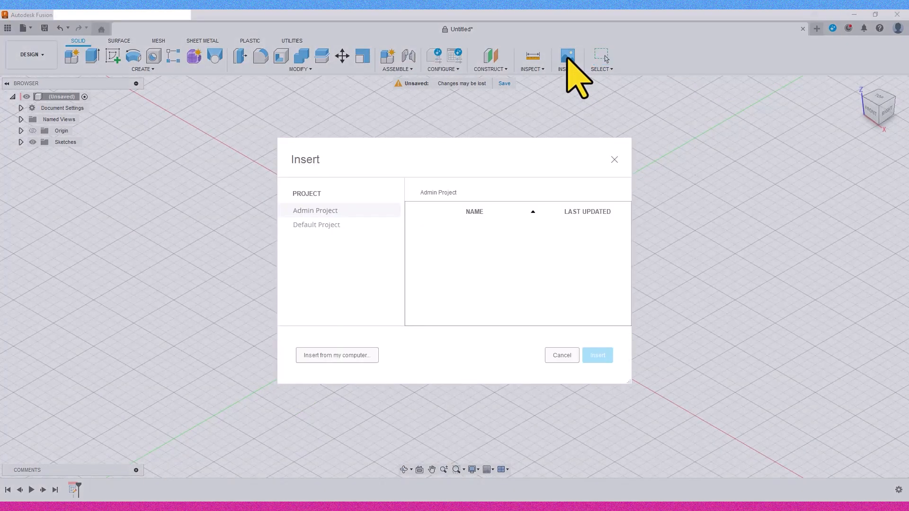
click(338, 355)
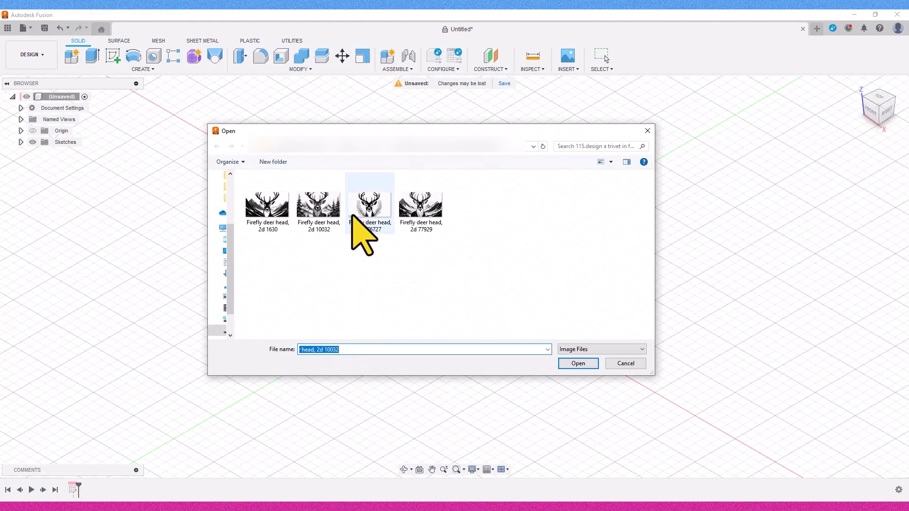
double_click(266, 208)
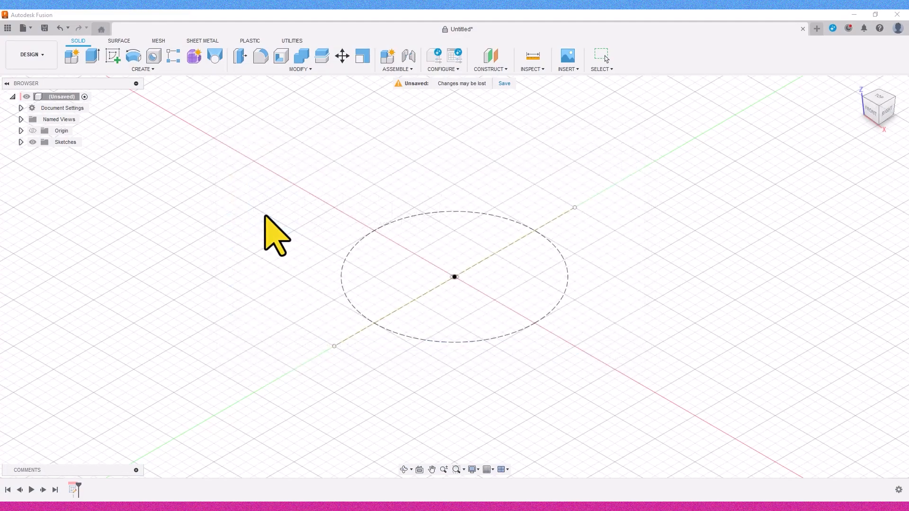
click(514, 276)
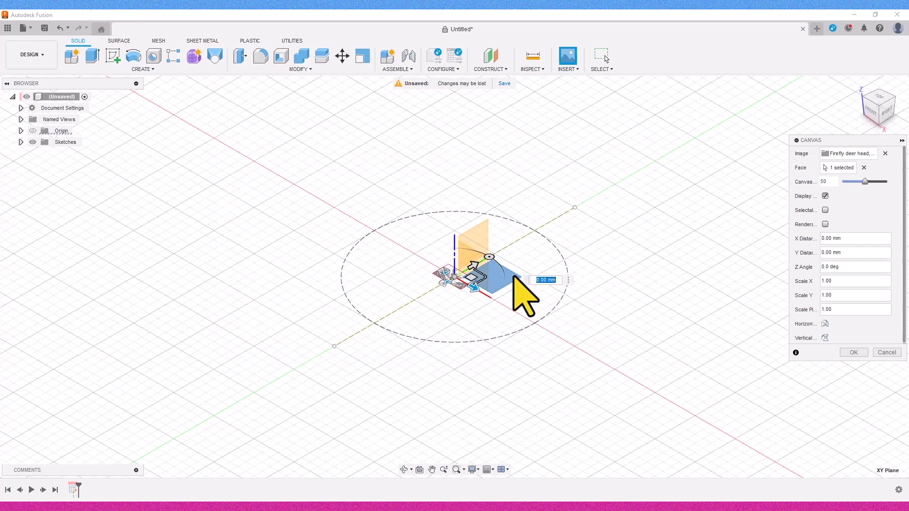
click(879, 101)
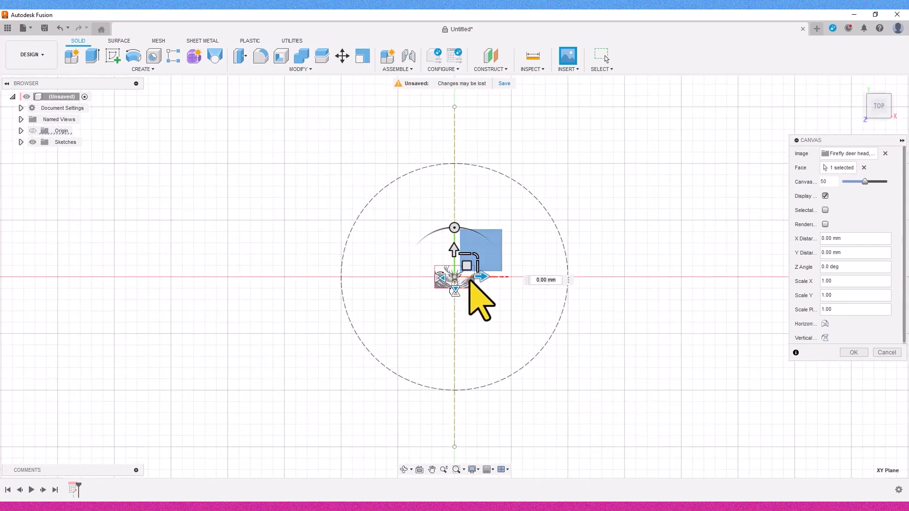
click(853, 352)
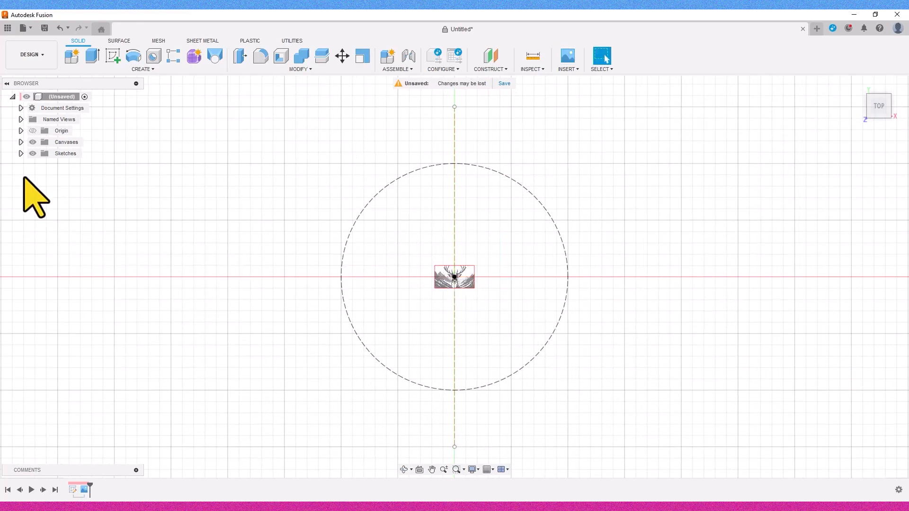
Step: Calibrate the deer canvas by picking the points where the vertical line meets the image's upper and lower edges
click(21, 142)
right_click(78, 153)
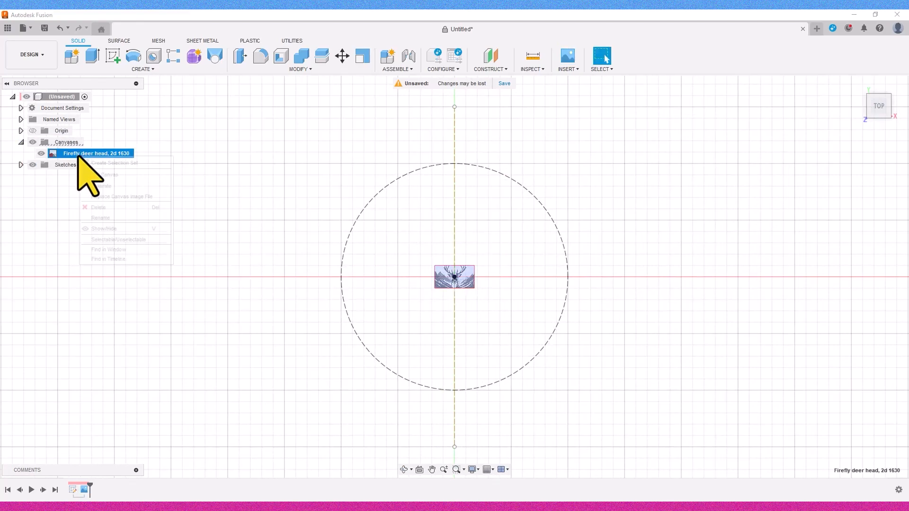
click(100, 185)
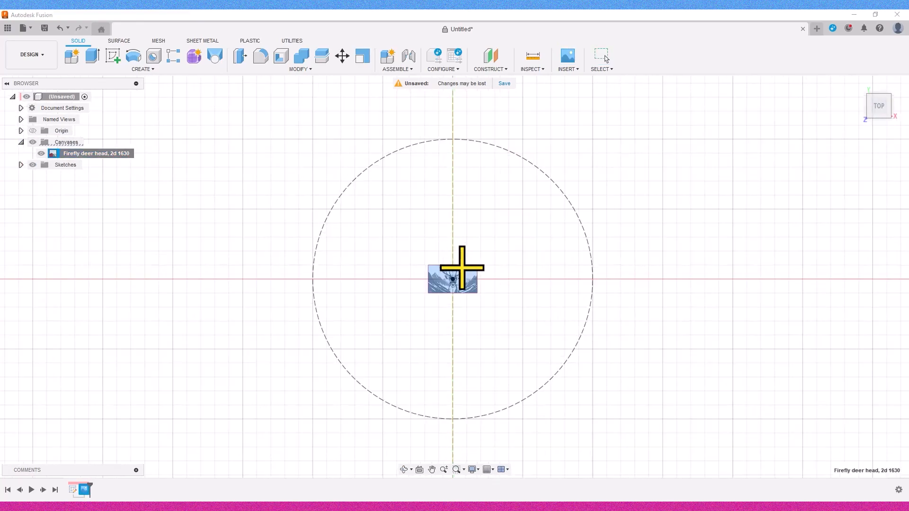
scroll(462, 268, up, 10)
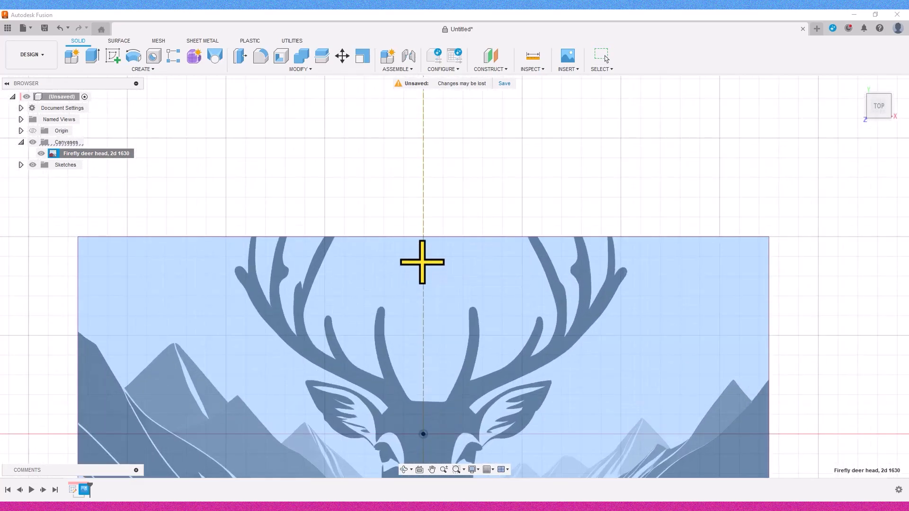
scroll(421, 264, up, 3)
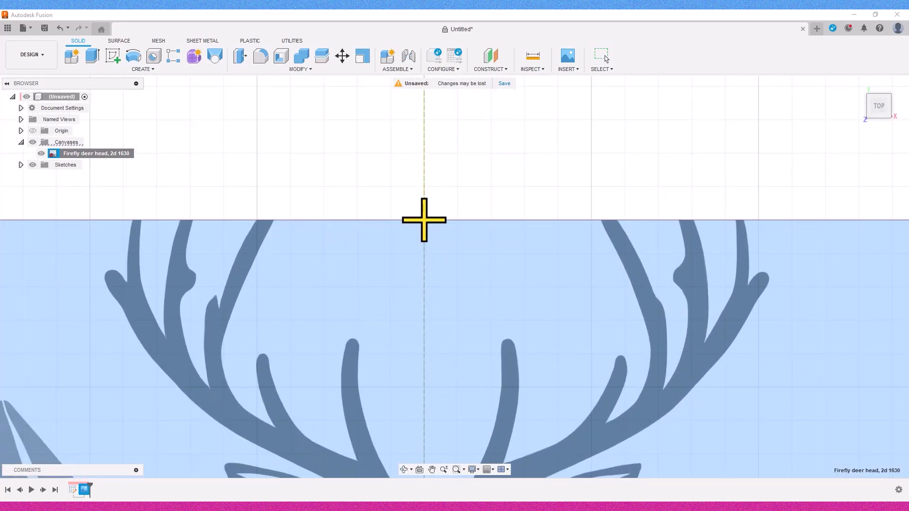
scroll(428, 355, down, 5)
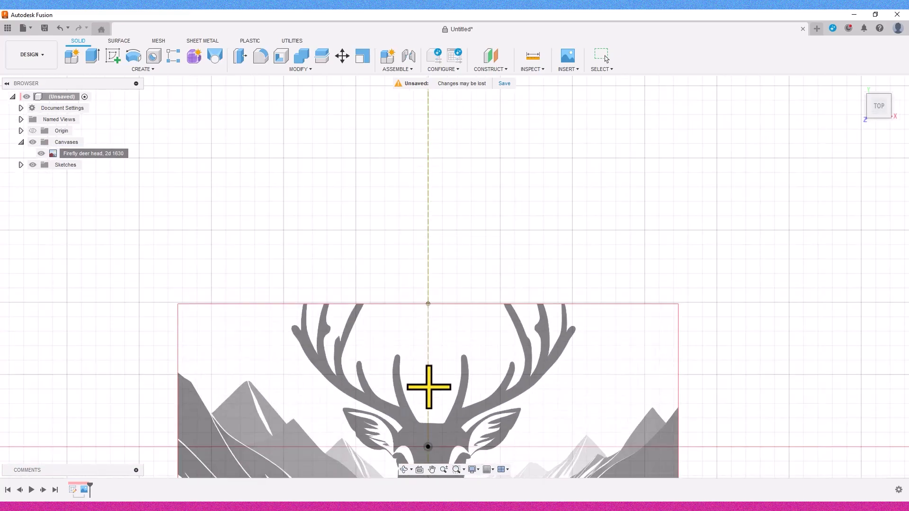
middle_drag(430, 385, 411, 148)
scroll(408, 341, up, 8)
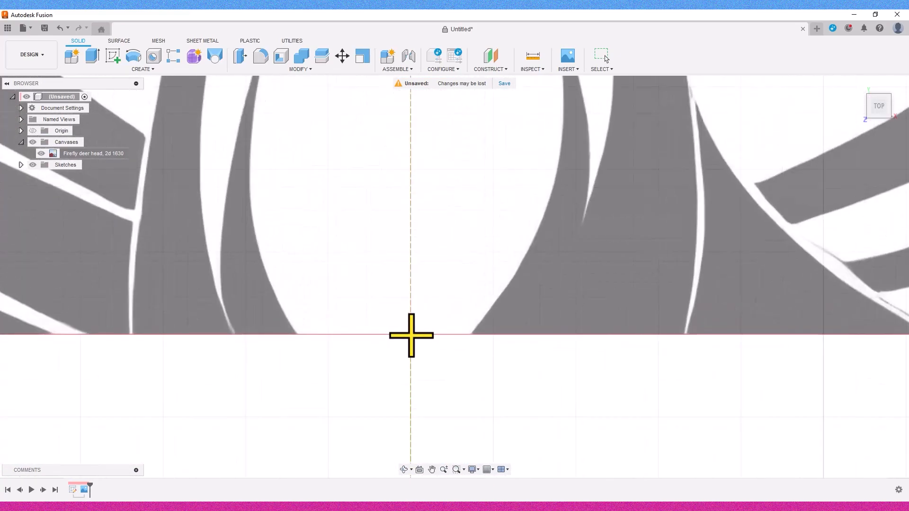
click(411, 334)
scroll(411, 332, down, 8)
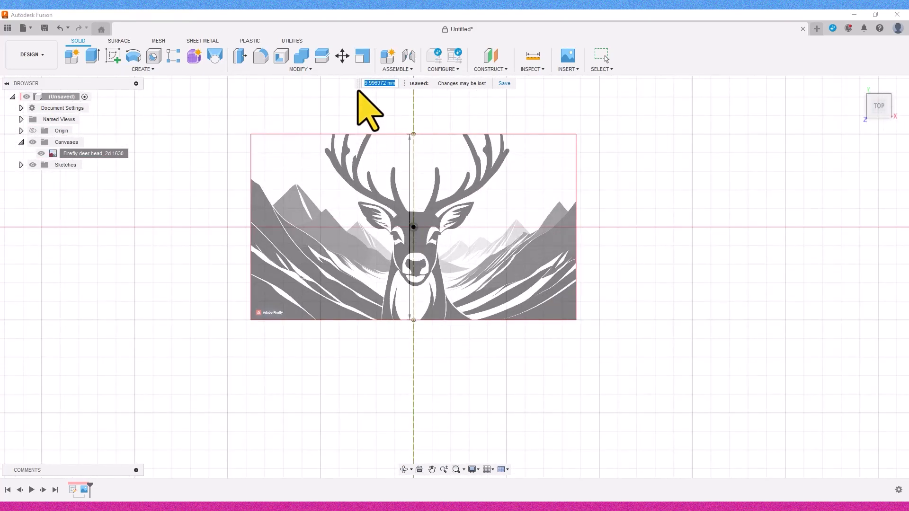
Step: Set the calibration distance between the two picked points to 100 mm
drag(358, 90, 421, 355)
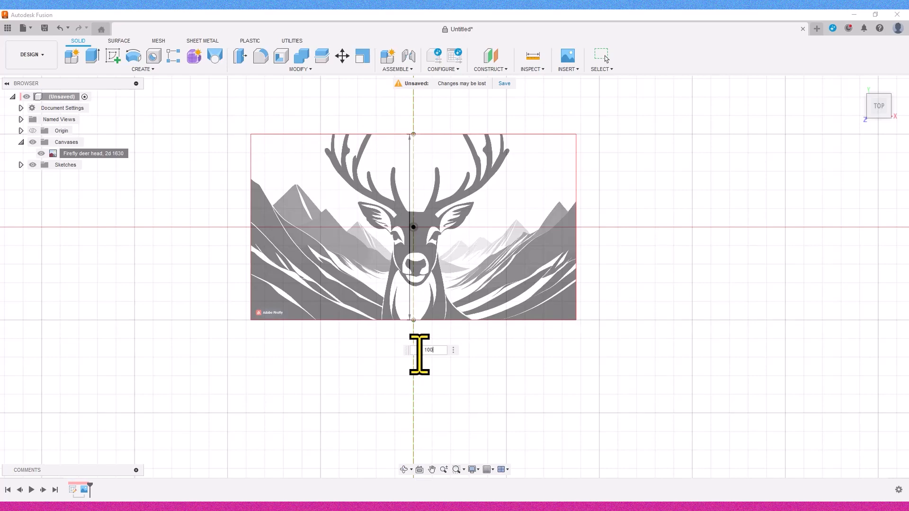
click(419, 351)
text(100)
key(Return)
scroll(419, 354, down, 5)
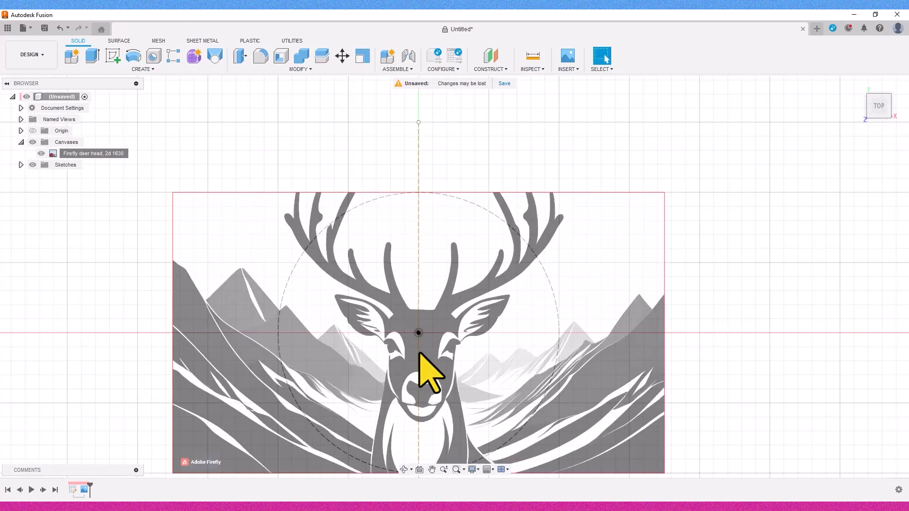
middle_drag(419, 366, 430, 295)
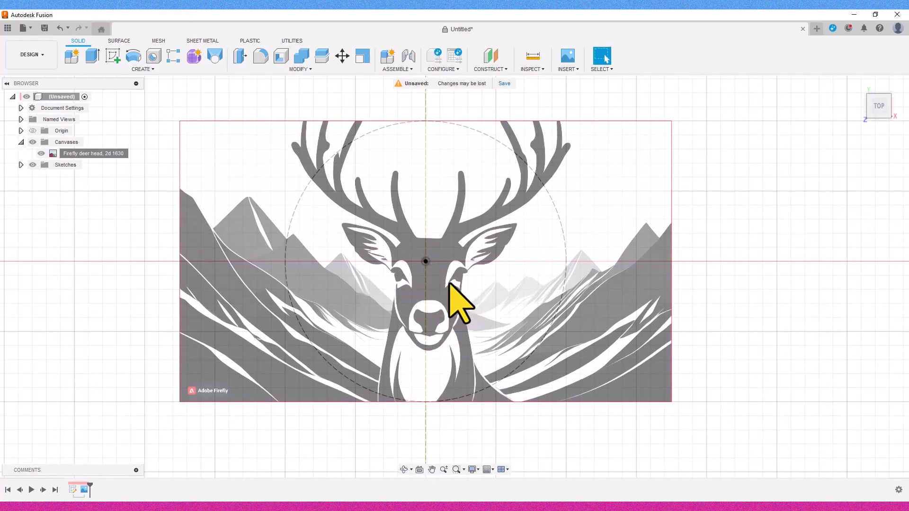
Step: Edit the deer canvas and shift it -1.00 mm in X to align the head with the vertical line
scroll(448, 283, up, 3)
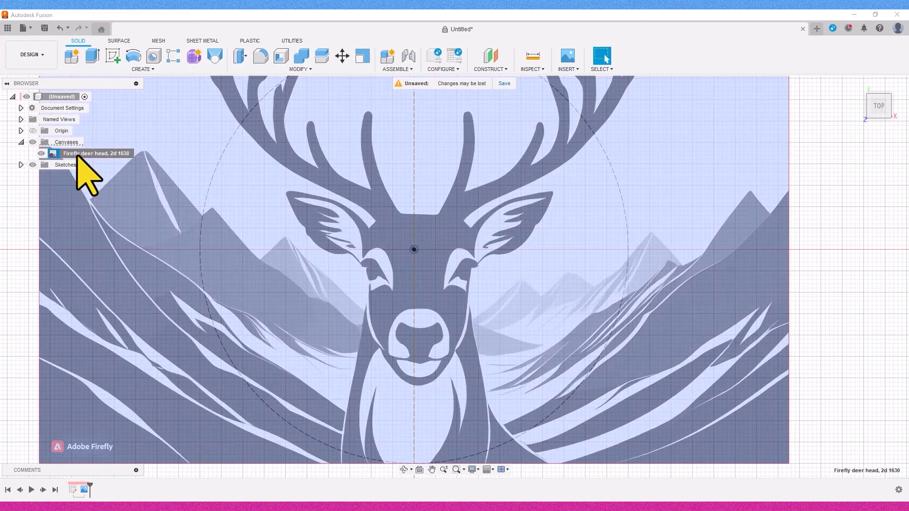
right_click(79, 154)
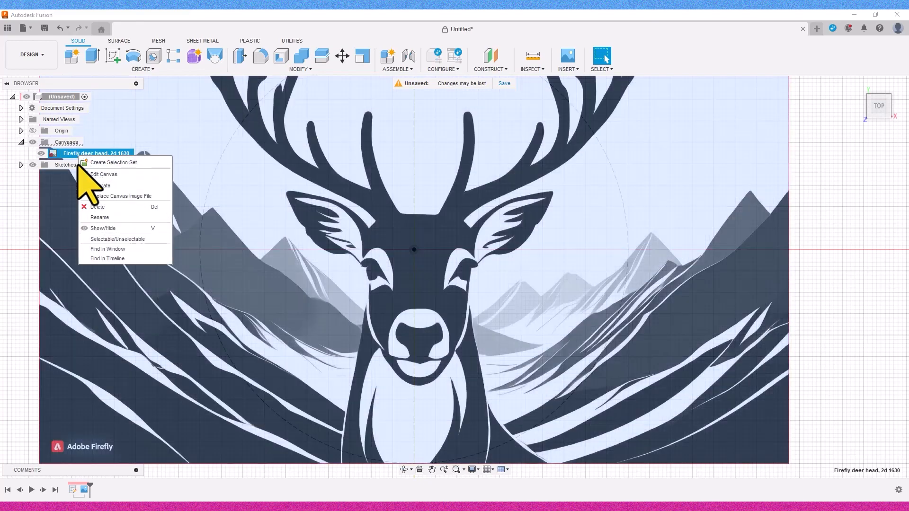
click(103, 174)
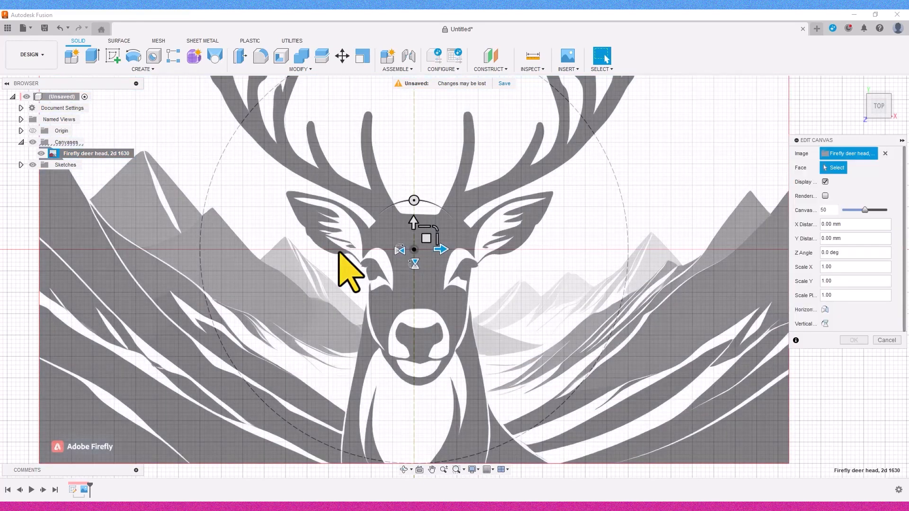
drag(440, 247, 434, 252)
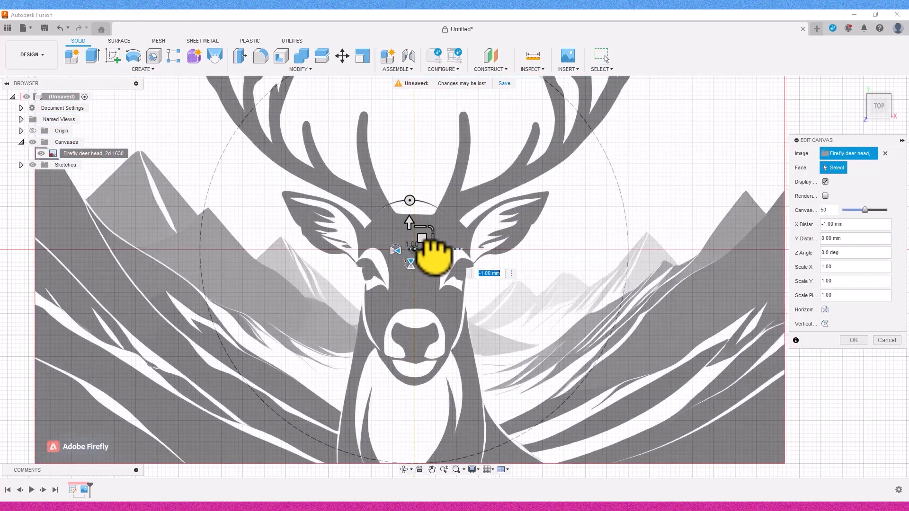
click(845, 339)
scroll(597, 295, down, 3)
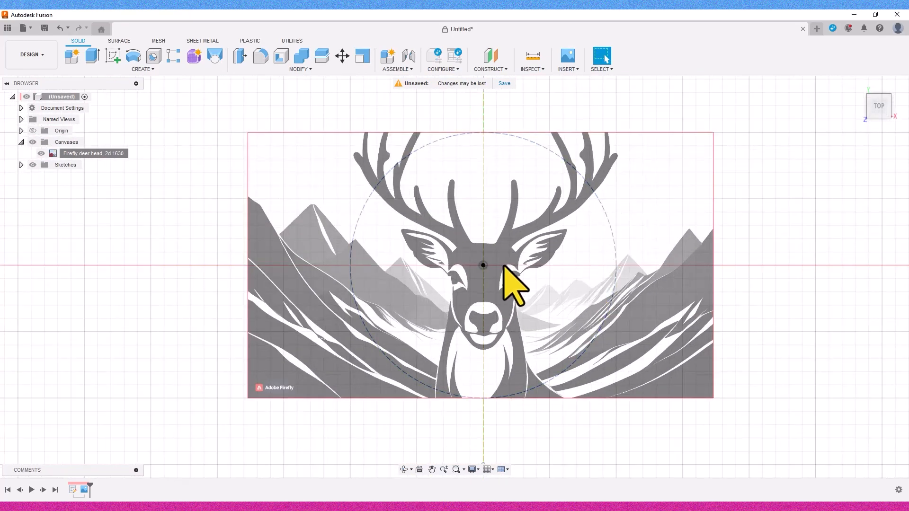
Step: Start a new sketch on the XY plane and draw a vertical line about 200 mm long through the origin
click(113, 56)
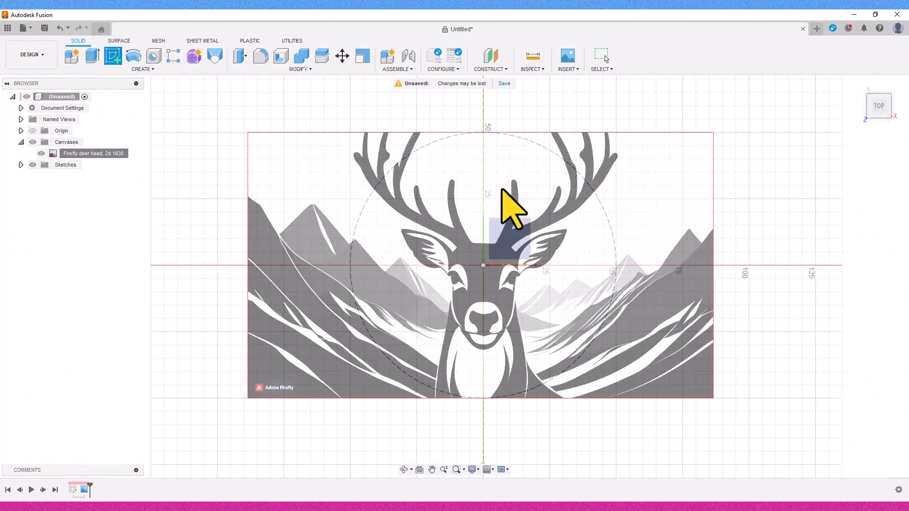
click(521, 245)
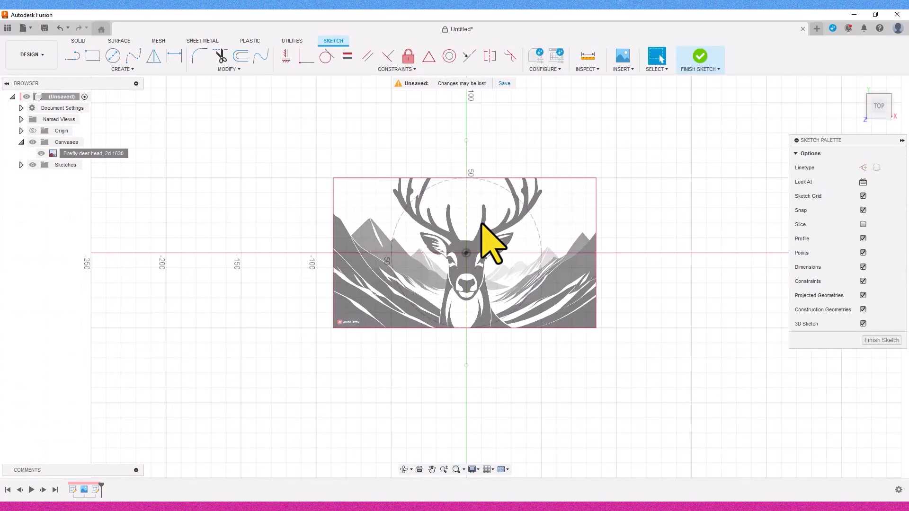
click(72, 56)
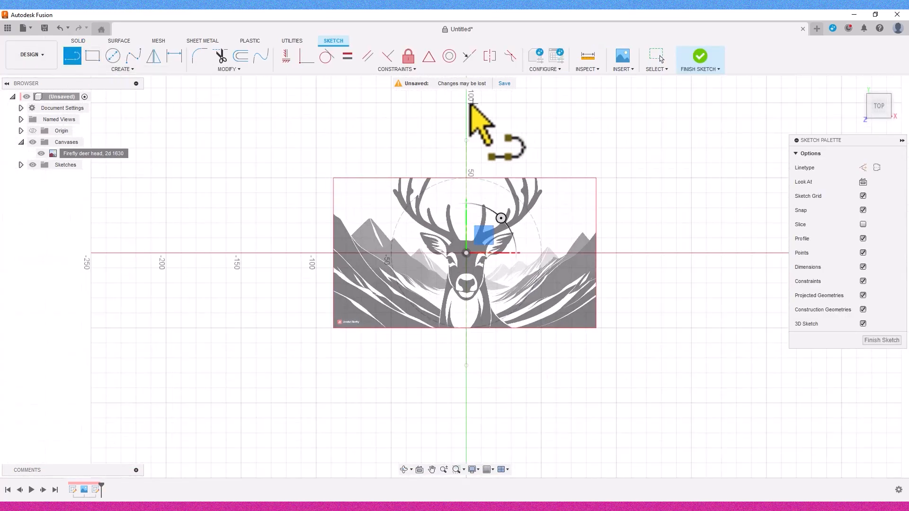
click(466, 101)
click(467, 403)
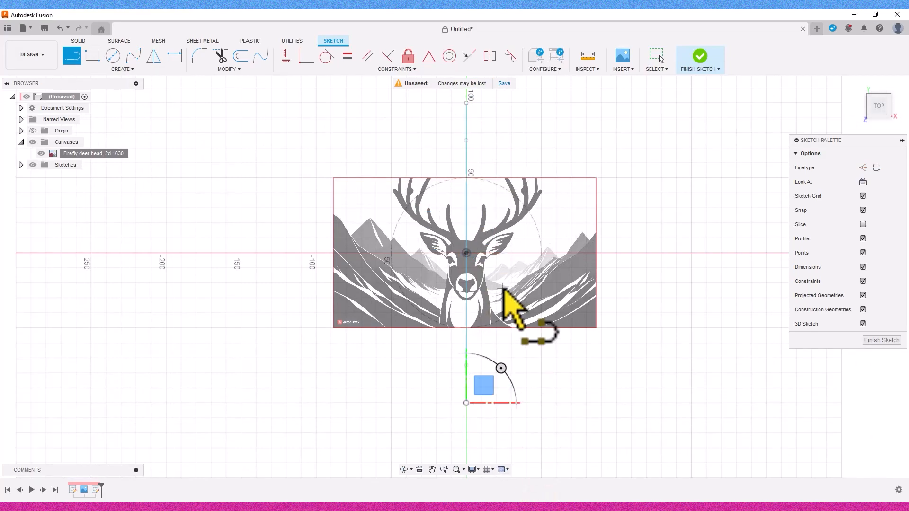
Step: Start a fit point spline on the vertical line at the deer's chin and trace the jaw on the image's right side
scroll(466, 215, up, 3)
scroll(466, 215, up, 3)
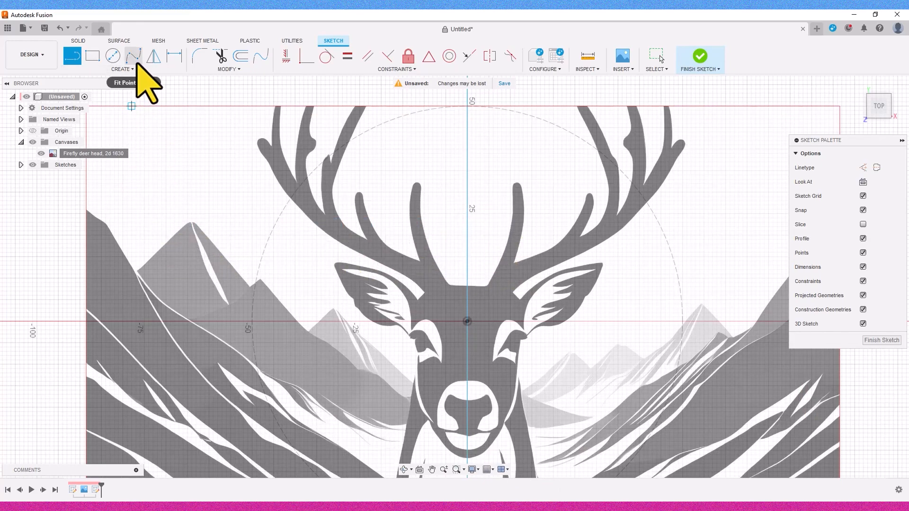
click(133, 56)
scroll(563, 317, up, 1)
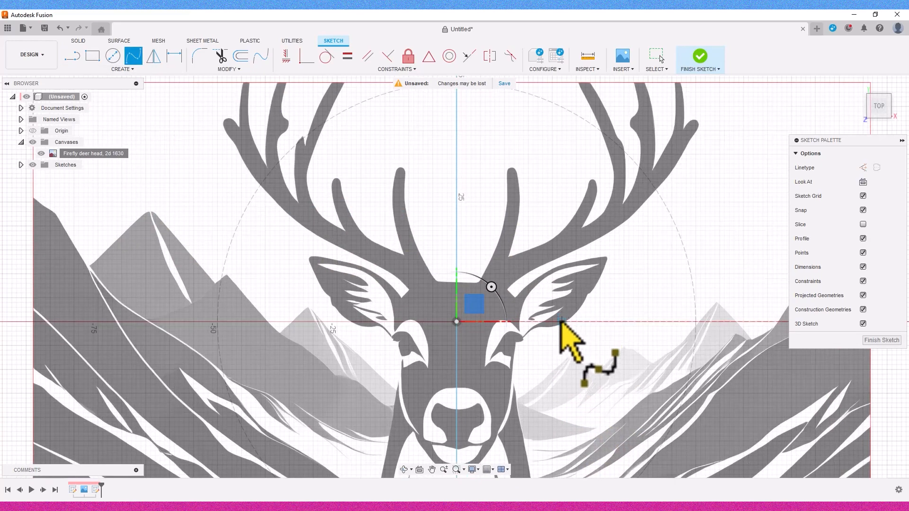
middle_drag(554, 330, 553, 248)
scroll(517, 395, up, 5)
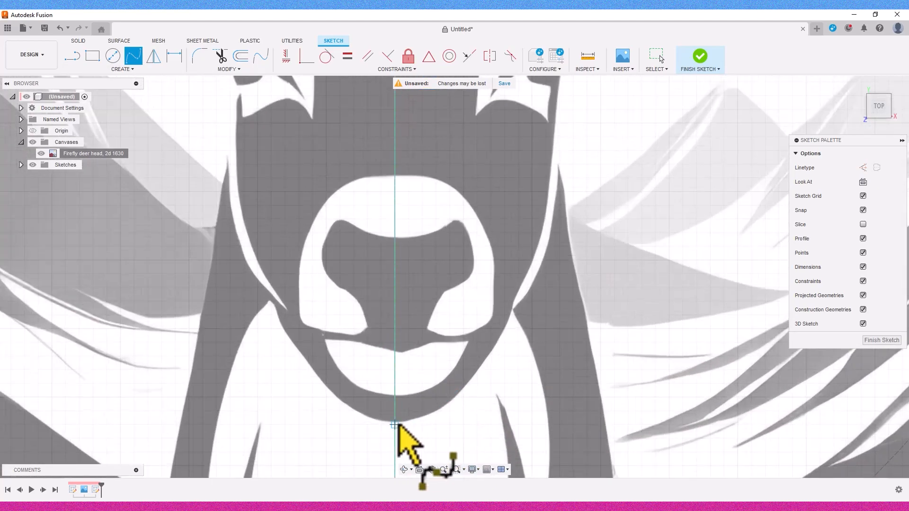
scroll(396, 424, up, 3)
click(393, 419)
click(457, 405)
click(548, 310)
click(592, 220)
click(624, 145)
Step: Continue the spline up the side of the face and around the sharp notch below the outer corner of the eye
middle_drag(625, 148, 471, 344)
click(496, 244)
click(505, 144)
middle_drag(504, 156, 429, 382)
click(448, 225)
scroll(454, 185, up, 4)
click(446, 194)
scroll(458, 185, up, 7)
click(438, 136)
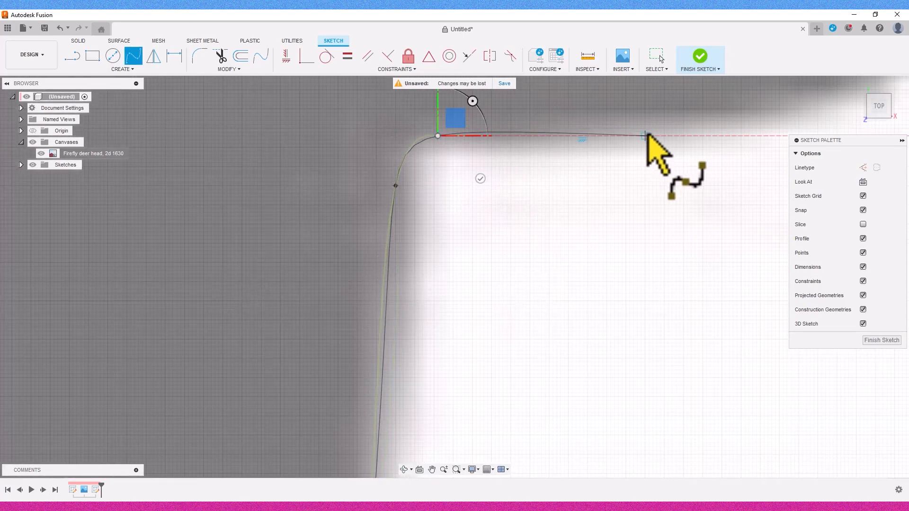
click(649, 135)
Step: Trace the spline around the protruding outer eye corner and up along the head to the base of the ear
scroll(720, 138, down, 3)
middle_drag(720, 137, 360, 341)
scroll(472, 299, down, 3)
scroll(518, 274, up, 3)
click(502, 240)
click(485, 197)
click(472, 156)
scroll(472, 156, down, 4)
middle_drag(473, 156, 386, 310)
click(501, 209)
click(647, 124)
Step: Trace the spline along the ear's lower outer edge, following the small step, up to just below the ear tip
scroll(677, 143, down, 3)
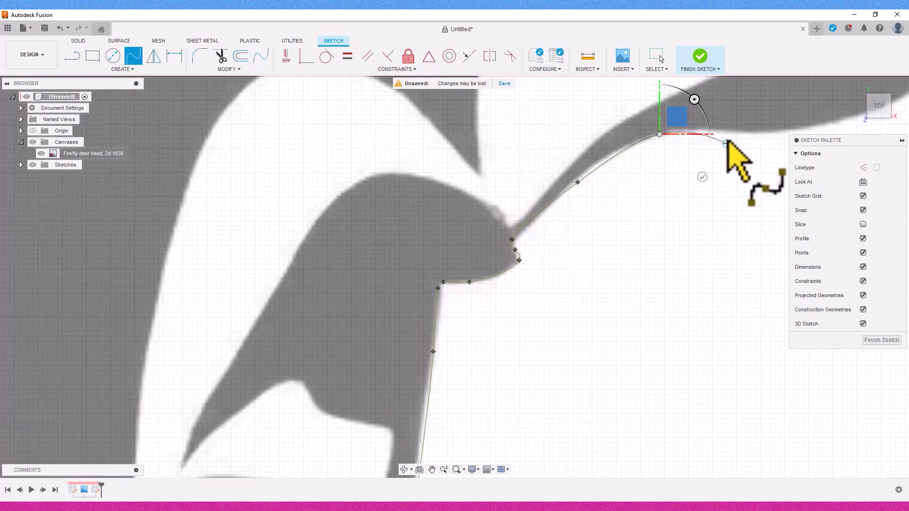
middle_drag(726, 140, 291, 287)
click(308, 283)
click(423, 261)
click(567, 165)
middle_drag(567, 164, 391, 345)
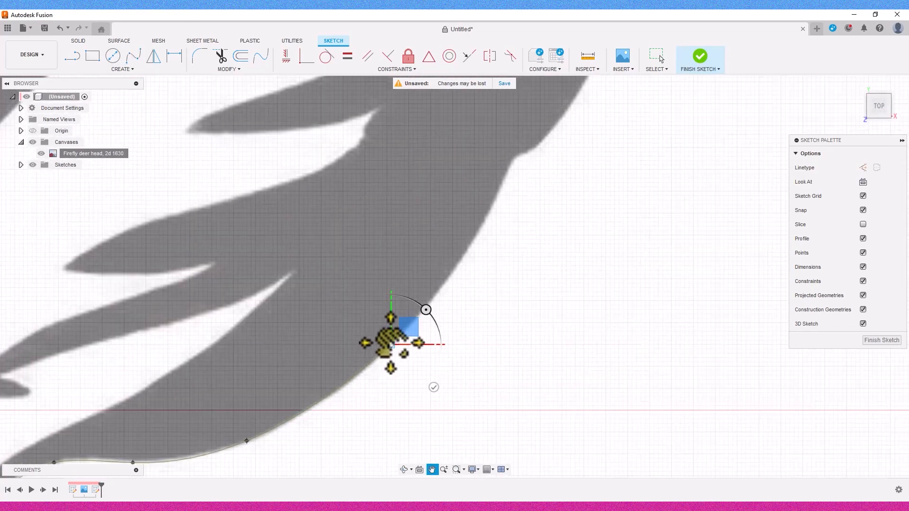
click(483, 211)
middle_drag(503, 172, 434, 351)
click(525, 152)
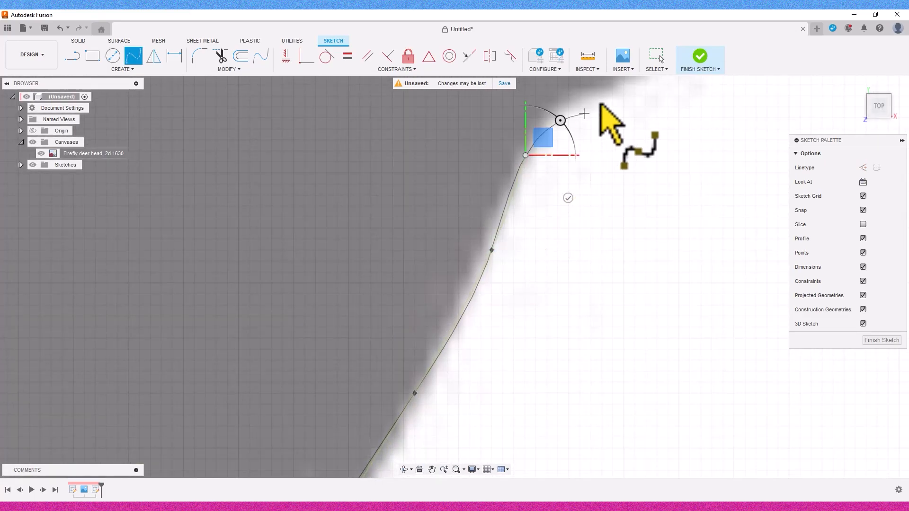
middle_drag(570, 204, 352, 383)
scroll(351, 369, down, 5)
click(462, 126)
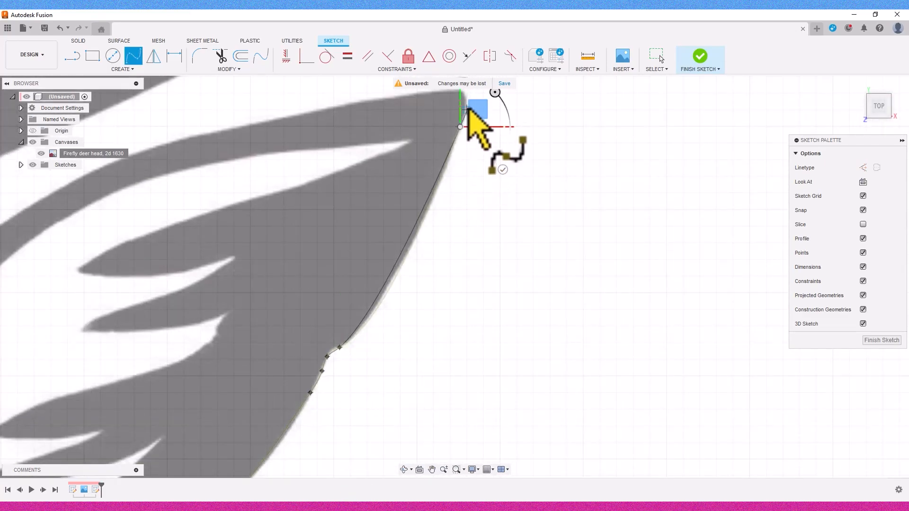
Step: Round the spline over the ear tip and trace back along the ear's upper edge toward the head
scroll(467, 108, up, 5)
middle_drag(466, 108, 424, 279)
click(406, 208)
click(208, 237)
scroll(64, 250, down, 5)
middle_drag(64, 250, 351, 223)
click(269, 244)
scroll(47, 296, down, 3)
middle_drag(61, 295, 529, 242)
click(448, 257)
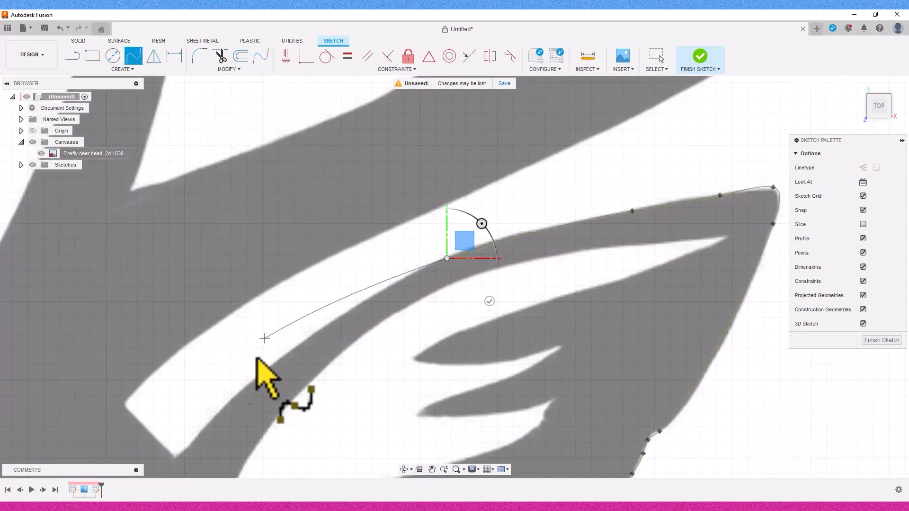
Step: Trace the rest of the ear's upper edge down to its inner corner at the head and end the spline there
scroll(221, 410, up, 5)
click(217, 409)
scroll(217, 409, down, 1)
middle_drag(186, 446, 318, 322)
click(317, 319)
click(303, 337)
click(278, 357)
scroll(279, 358, up, 5)
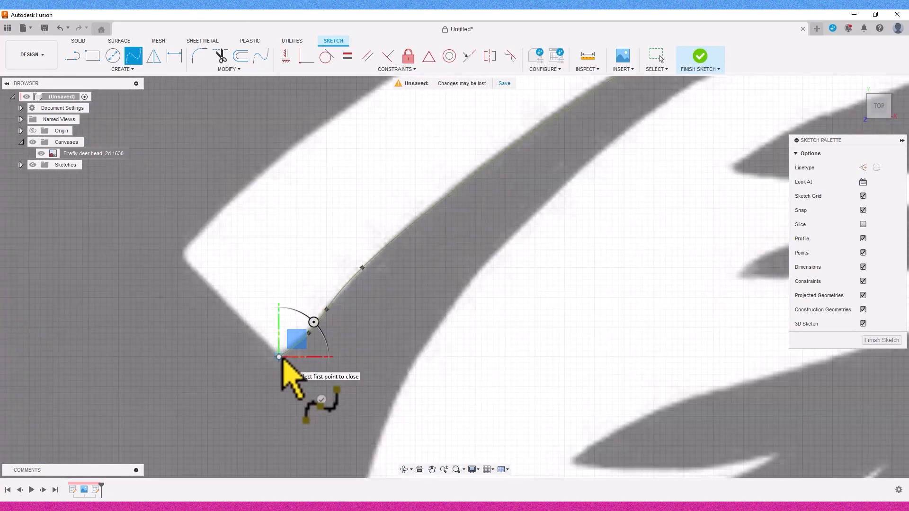
click(309, 396)
Step: Draw a separate spline from the ear's inner corner along the short head edge to the corner beneath the antler
click(273, 355)
click(175, 251)
middle_drag(131, 237, 395, 461)
scroll(395, 461, down, 1)
click(266, 302)
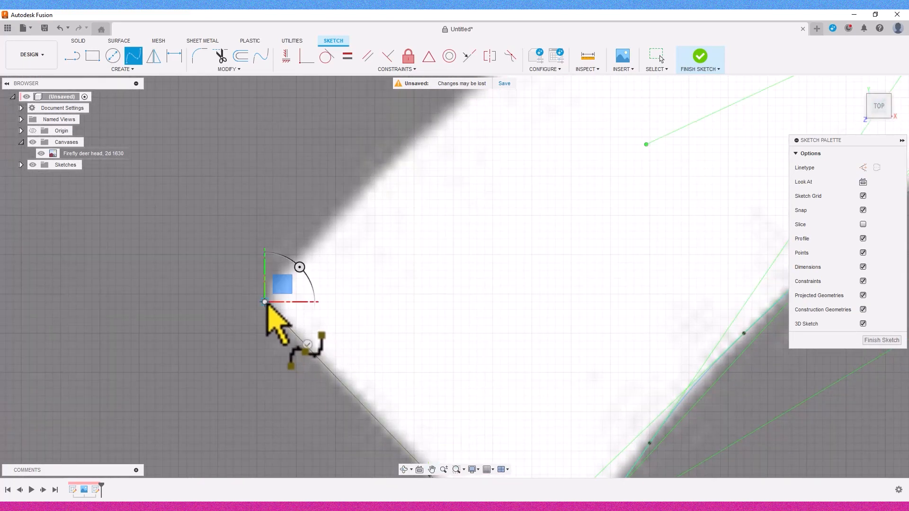
click(306, 342)
Step: Start another fit point spline at the corner beneath the antler and trace outward along the antler's lower edge
click(266, 302)
click(321, 230)
scroll(419, 145, down, 1)
scroll(420, 145, down, 2)
middle_drag(419, 145, 255, 371)
click(351, 277)
click(522, 168)
middle_drag(623, 121, 354, 363)
click(456, 284)
click(728, 161)
middle_drag(774, 145, 223, 369)
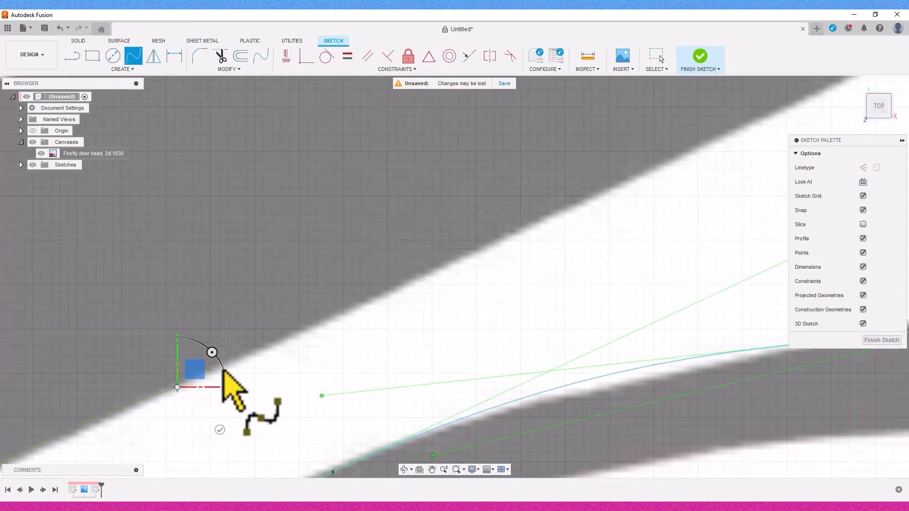
click(523, 225)
Step: Continue the spline up the outer curve of the antler's main beam and along the outermost tine
scroll(618, 182, down, 2)
middle_drag(618, 183, 216, 459)
click(392, 370)
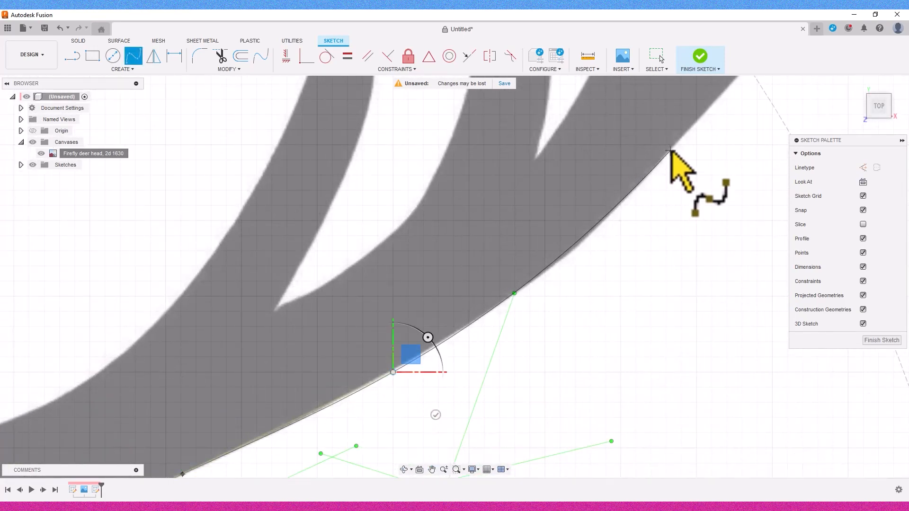
click(671, 152)
scroll(672, 152, down, 4)
middle_drag(672, 152, 436, 383)
click(555, 243)
click(599, 161)
Step: Trace the spline around the outermost tine's rounded tip and down its inner side to the notch
scroll(619, 137, up, 6)
scroll(497, 334, down, 4)
click(520, 263)
click(534, 184)
click(492, 142)
click(420, 148)
click(356, 214)
click(305, 292)
Step: Trace up the second tine's outer edge and draw its cropped-off tip as a rounded end above the image border
click(313, 196)
middle_drag(313, 196, 283, 410)
click(290, 229)
middle_drag(290, 229, 323, 429)
scroll(282, 217, down, 5)
click(299, 296)
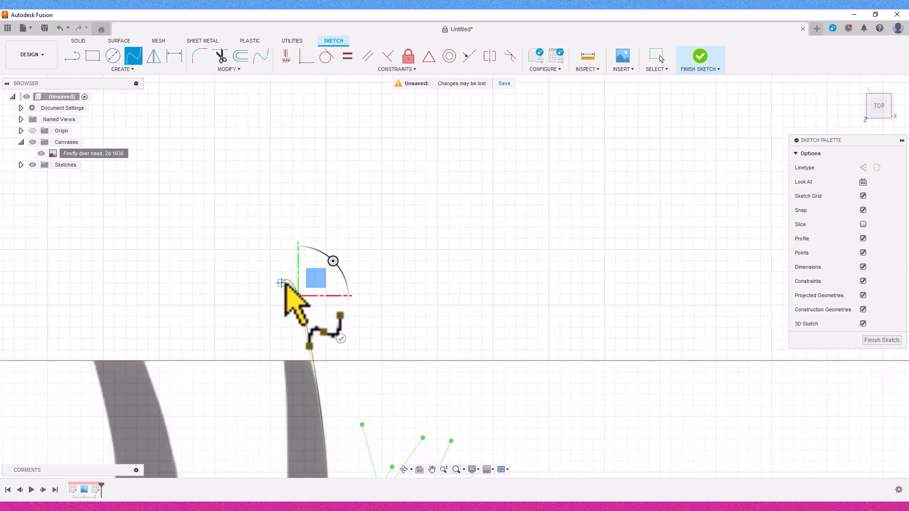
scroll(303, 355, up, 5)
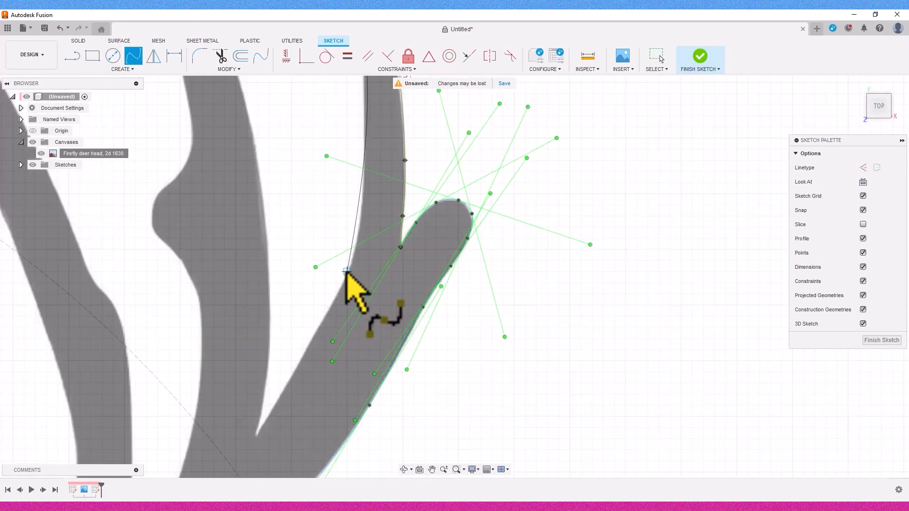
Step: Trace the spline down the second tine's inner edge to the notch beside the third tine
click(362, 222)
click(336, 294)
click(283, 398)
click(254, 441)
Step: Trace the spline up the third tine's outer edge and draw its cropped-off tip as a rounded end above the image border
click(270, 360)
click(258, 172)
middle_drag(250, 118, 290, 284)
scroll(291, 284, down, 1)
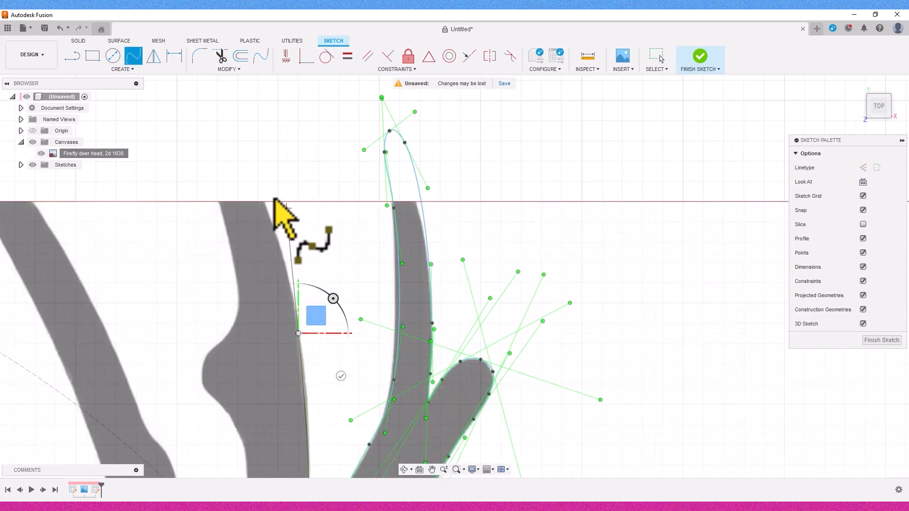
click(257, 186)
click(221, 123)
click(209, 123)
Step: Trace the spline down the third tine's inner edge and around the bump on that side
click(209, 158)
click(226, 236)
click(241, 297)
click(222, 340)
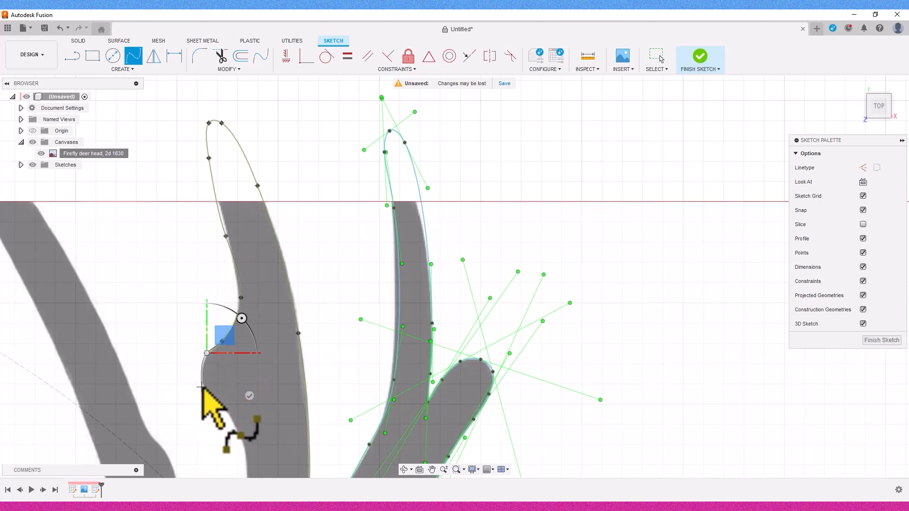
scroll(201, 387, up, 4)
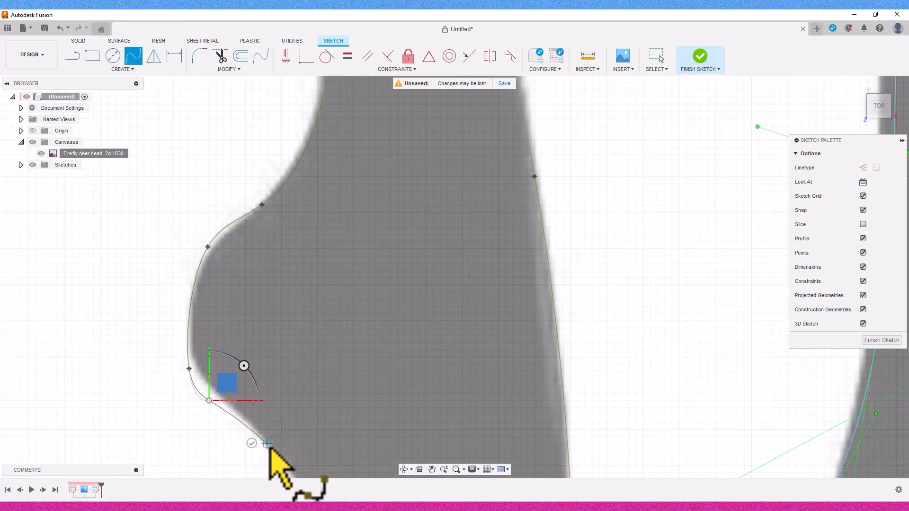
Step: Finish the third tine's inner edge down to the notch and continue up the fourth tine's outer edge
scroll(264, 365, down, 5)
scroll(312, 343, down, 3)
scroll(331, 359, up, 4)
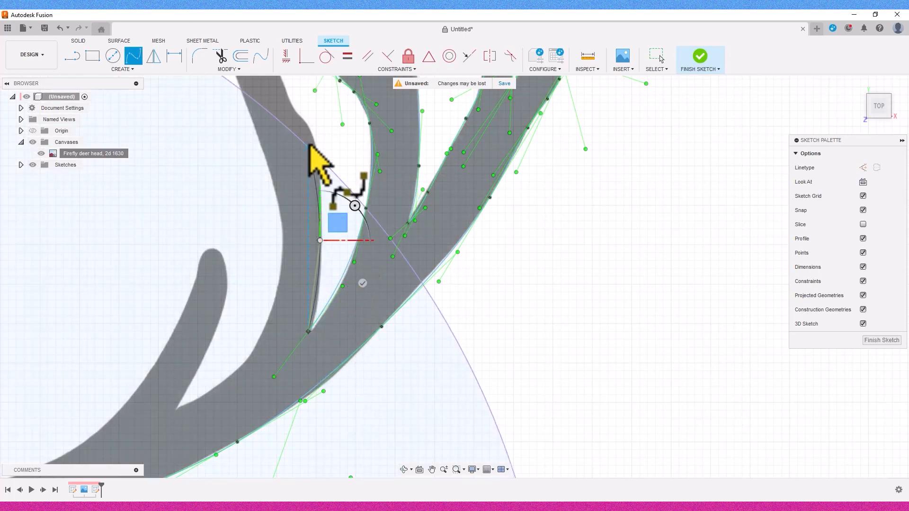
scroll(331, 332, down, 3)
scroll(265, 260, up, 2)
Step: Trace around the fourth tine's tip and down its inner edge to the notch beside the short fifth tine
click(212, 182)
click(195, 190)
click(223, 259)
click(275, 348)
scroll(306, 418, up, 4)
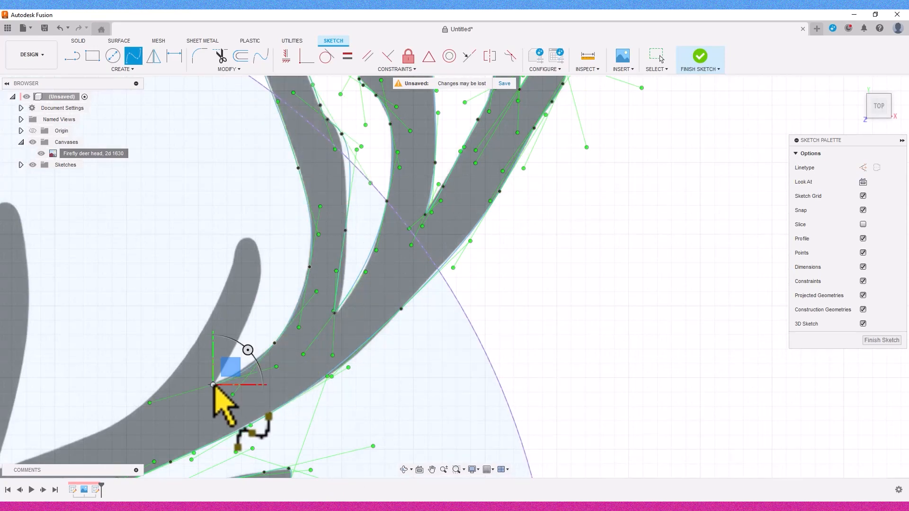
Step: Trace the spline up the short fifth tine's outer edge and around its rounded tip
scroll(213, 384, up, 4)
click(262, 300)
click(310, 160)
scroll(286, 97, down, 1)
middle_drag(285, 95, 298, 203)
click(297, 202)
click(278, 207)
click(271, 240)
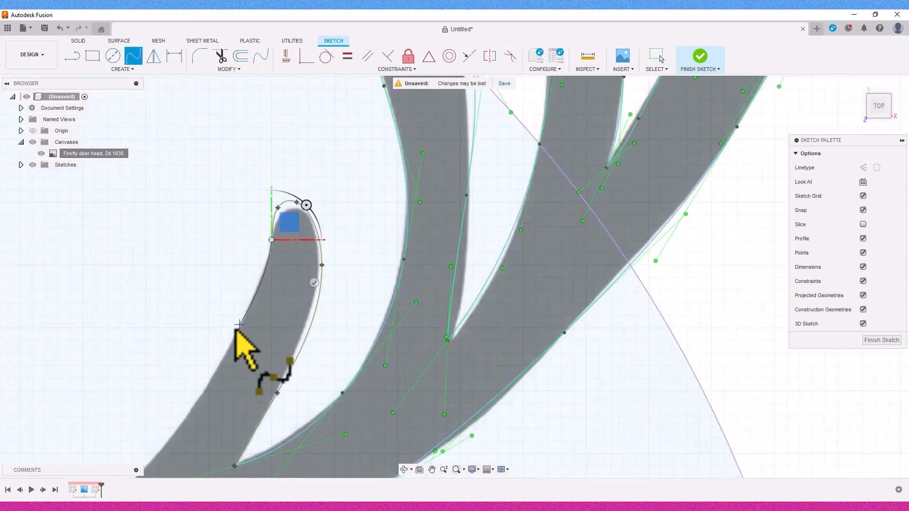
Step: Trace down the fifth tine's inner side and along the beam's upper edge, ending the spline at the innermost tine's notch
scroll(227, 361, down, 5)
scroll(172, 422, up, 4)
click(335, 226)
click(177, 302)
key(Return)
Step: Trace a spline up the innermost tine's outer edge, around its rounded tip and down its inner side
click(176, 302)
click(202, 206)
middle_drag(208, 90, 221, 256)
click(222, 253)
click(205, 195)
click(185, 195)
click(185, 237)
click(183, 329)
Step: Continue the spline down the antler base and along the top of the head to the vertical centerline
middle_drag(197, 302, 291, 79)
scroll(207, 287, up, 4)
click(207, 290)
click(173, 351)
click(154, 369)
middle_drag(58, 366, 328, 306)
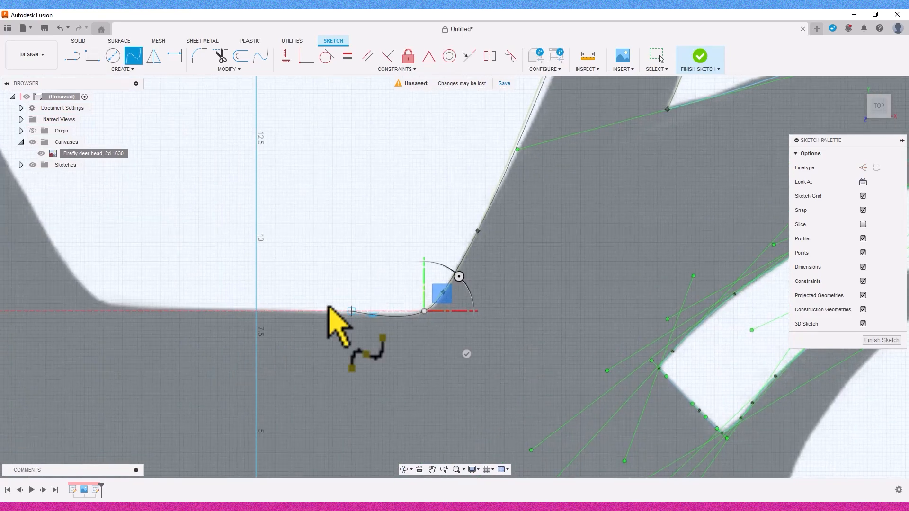
click(259, 318)
scroll(331, 355, down, 5)
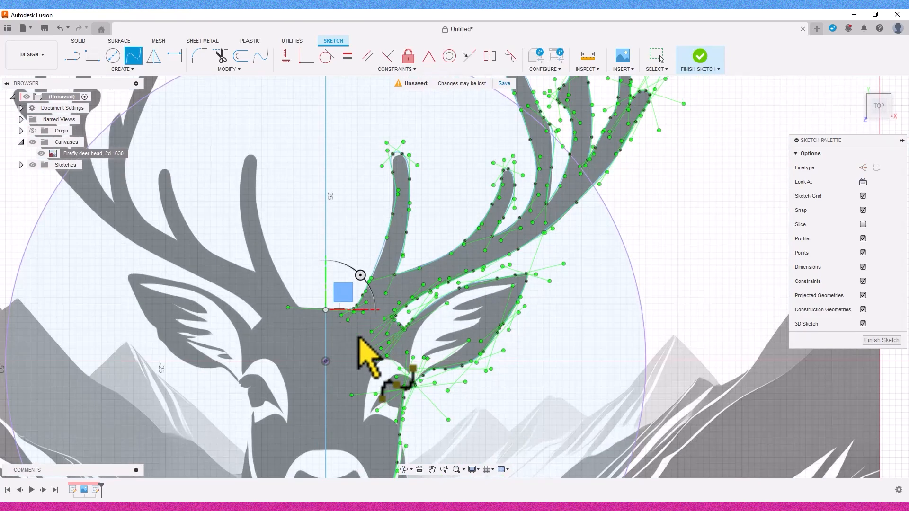
Step: Trace a spline along the inner ear's upper white edge, curving out to the ear's outer contour
scroll(608, 320, up, 4)
scroll(503, 265, up, 3)
scroll(386, 336, down, 1)
mouse_move(380, 351)
middle_down()
mouse_move(409, 365)
mouse_move(384, 386)
mouse_move(259, 432)
middle_up()
click(384, 423)
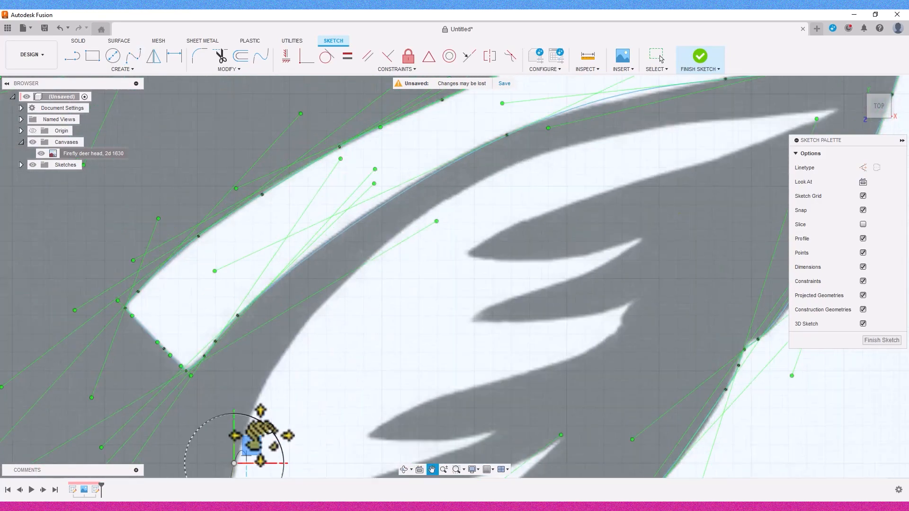
click(339, 297)
middle_drag(527, 280, 518, 193)
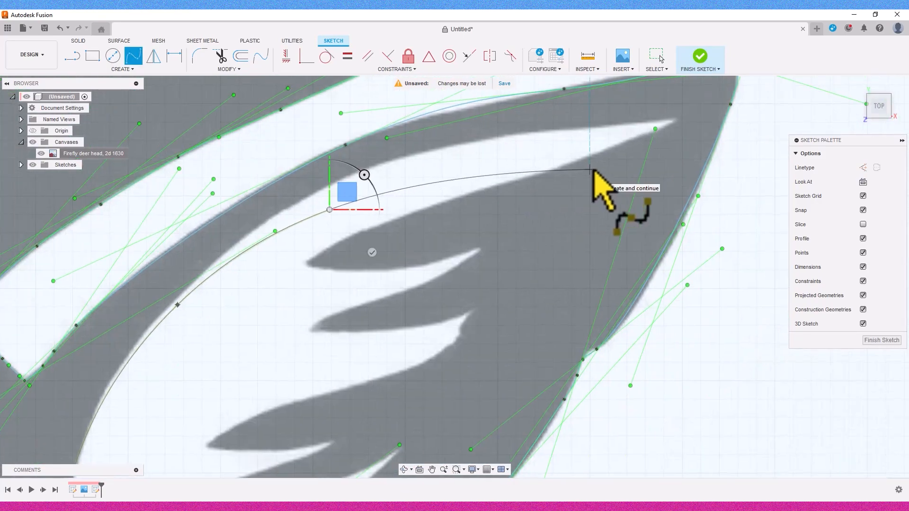
click(703, 167)
key(Return)
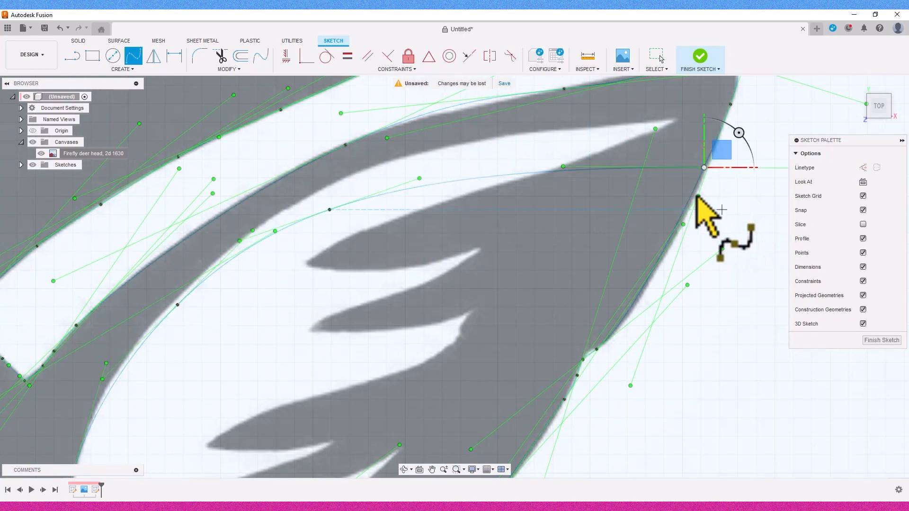
Step: Start a spline on the inner ear curve and trace the uppermost dark hair tuft around its point
click(544, 172)
click(457, 210)
click(294, 270)
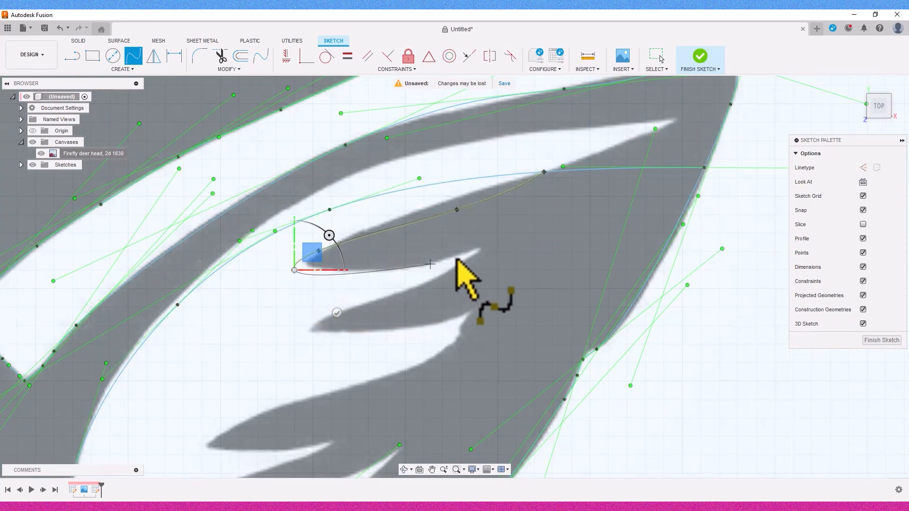
click(415, 269)
click(478, 246)
Step: Continue the spline around the second dark hair tuft of the inner ear
click(468, 263)
click(312, 326)
click(377, 333)
click(473, 313)
click(464, 333)
Step: Trace the spline around the third dark hair tuft of the inner ear and on to the fourth tuft
middle_drag(338, 410, 416, 304)
click(332, 304)
click(282, 341)
click(407, 334)
click(248, 400)
Step: Trace the spline around the lowest hair tuft and up to the tip of the white gap beneath it
middle_drag(248, 399, 333, 306)
click(292, 352)
click(351, 351)
click(338, 337)
click(420, 309)
click(559, 254)
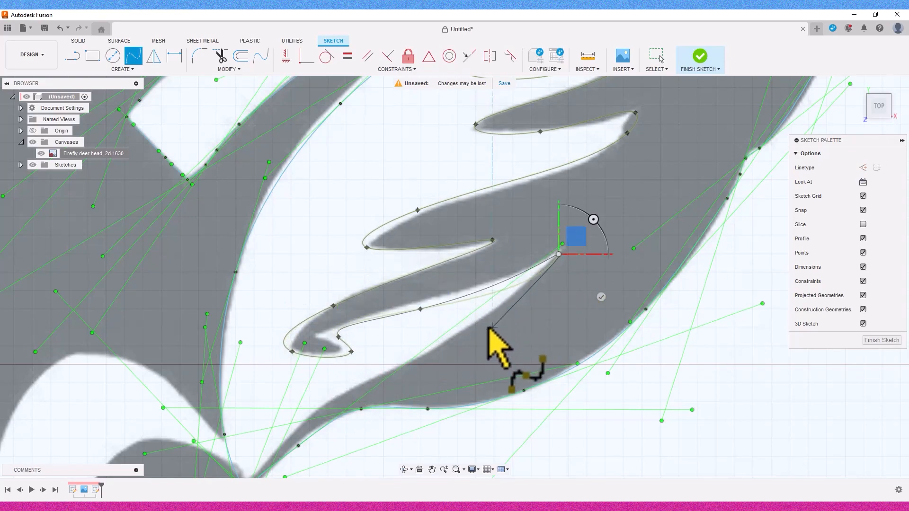
Step: Continue the spline along the inner ear's lower edge and end it at the ear's base corner
click(486, 326)
click(301, 391)
middle_drag(273, 475, 319, 386)
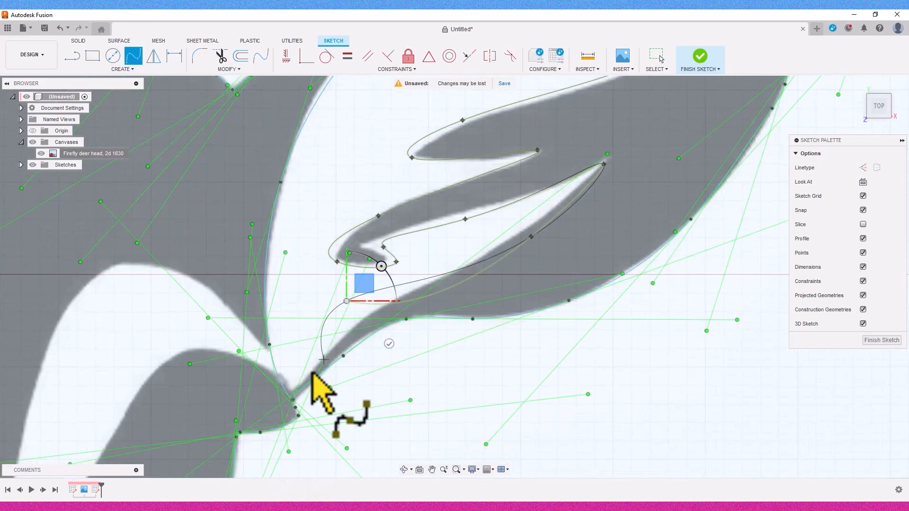
click(293, 400)
Step: Trace a spline along the dark eye shape's upper and inner edge down to its lower pointed tip
middle_drag(150, 334, 431, 154)
middle_drag(482, 191, 556, 265)
click(622, 265)
click(578, 244)
click(524, 241)
click(464, 314)
click(422, 386)
middle_drag(409, 412, 435, 290)
scroll(429, 307, up, 3)
click(419, 308)
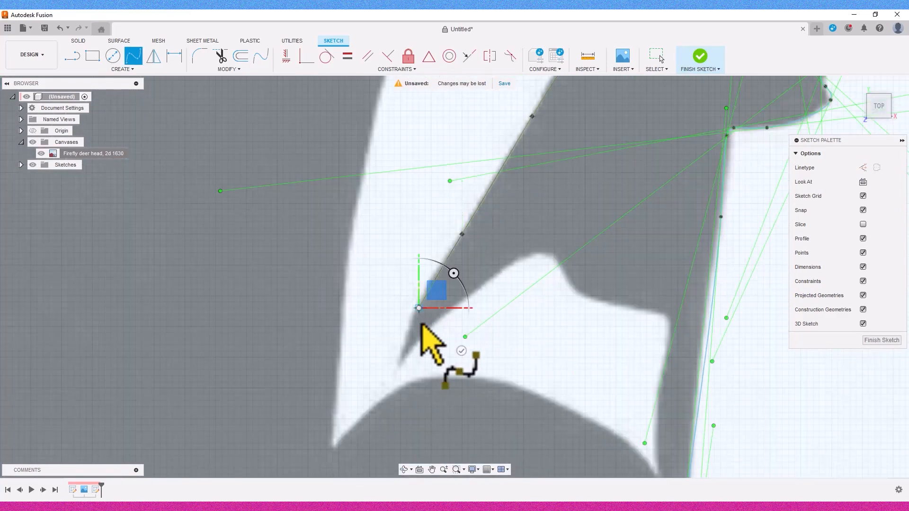
click(406, 345)
Step: Trace the dark eye shape's wavy lower edge to the outer corner and down to the white patch's lower edge
click(474, 289)
click(542, 252)
click(566, 289)
click(635, 308)
click(646, 320)
scroll(615, 422, down, 2)
mouse_move(616, 435)
middle_down()
mouse_move(608, 375)
mouse_move(614, 393)
middle_up()
click(614, 393)
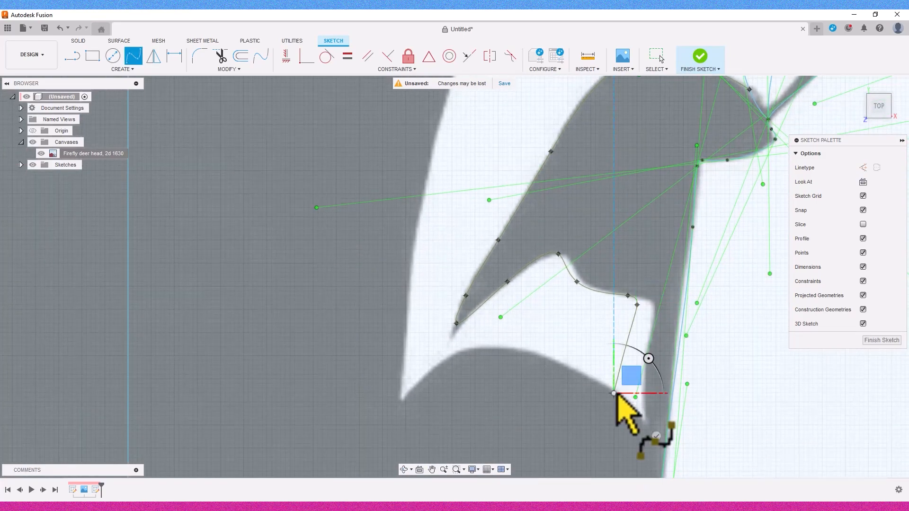
Step: Trace a new spline along the white eye patch's curved lower edge to its inner lower corner
click(573, 378)
click(512, 355)
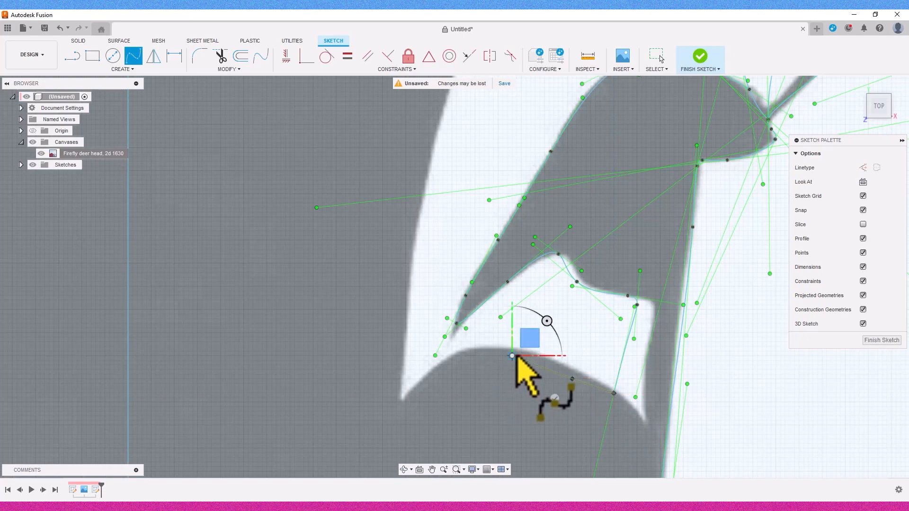
click(391, 411)
Step: Trace the white eye patch's inner edge upward, over its rounded top and down to the ear base
click(403, 328)
middle_drag(443, 147, 379, 274)
click(369, 232)
click(433, 107)
middle_drag(434, 107, 337, 248)
click(398, 211)
click(471, 225)
click(503, 253)
click(536, 293)
Step: Start a spline on the centerline below the muzzle and trace the chin area's upper edge to its outer corner
scroll(466, 261, down, 6)
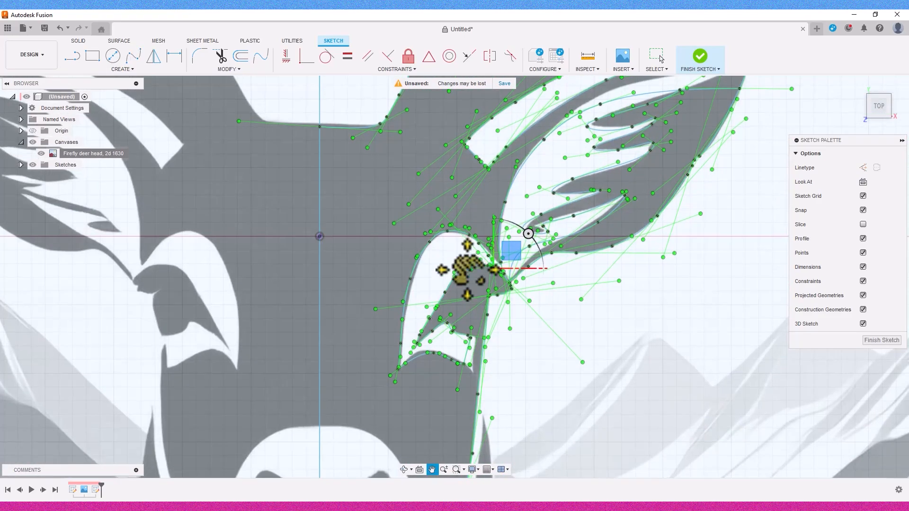
scroll(433, 378, up, 10)
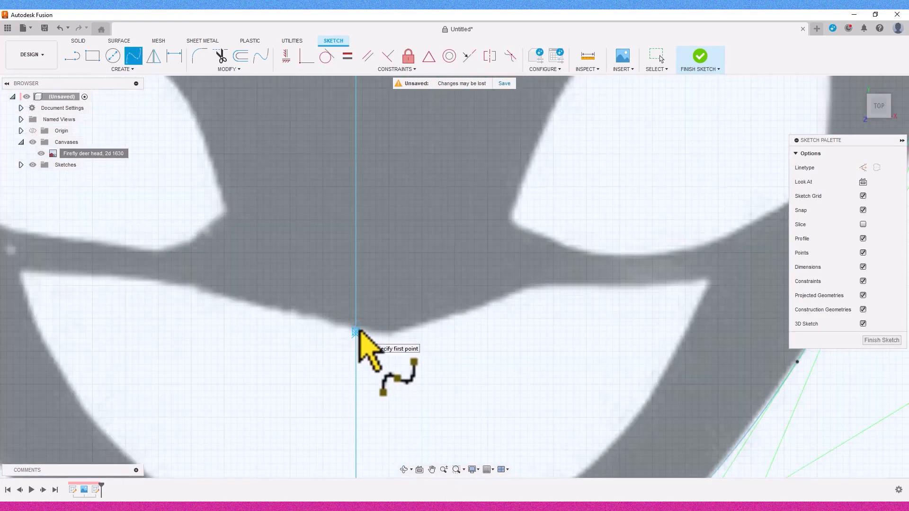
click(355, 331)
click(474, 312)
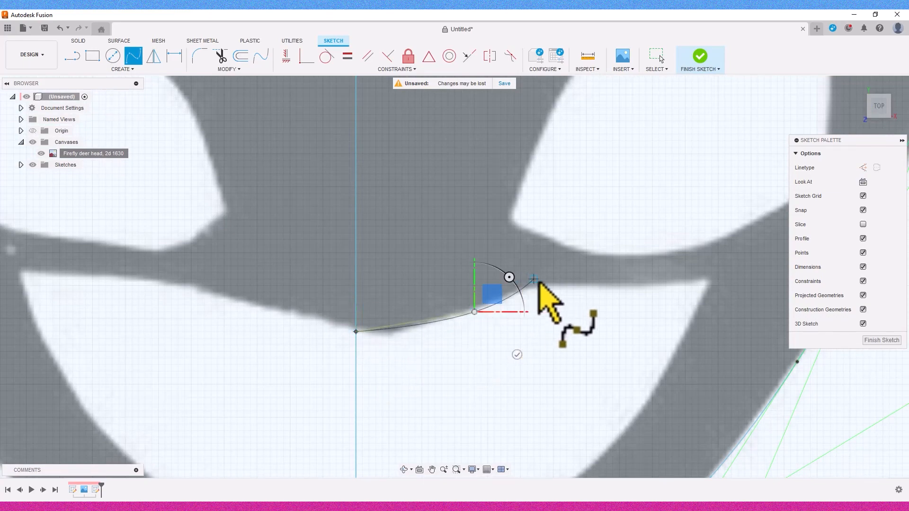
click(527, 292)
click(659, 286)
click(711, 279)
Step: Trace the chin area's outer side and bottom edge back to the centerline and finish the spline
click(692, 318)
click(651, 397)
middle_drag(622, 444, 678, 295)
click(596, 354)
click(411, 391)
click(454, 433)
Step: Start a spline on the centerline at the nose's top edge and trace it outward to the nose's upper corner
scroll(575, 325, down, 5)
middle_drag(536, 153, 458, 190)
scroll(458, 190, up, 4)
middle_drag(487, 161, 459, 151)
scroll(460, 150, up, 4)
click(402, 220)
click(499, 215)
click(668, 162)
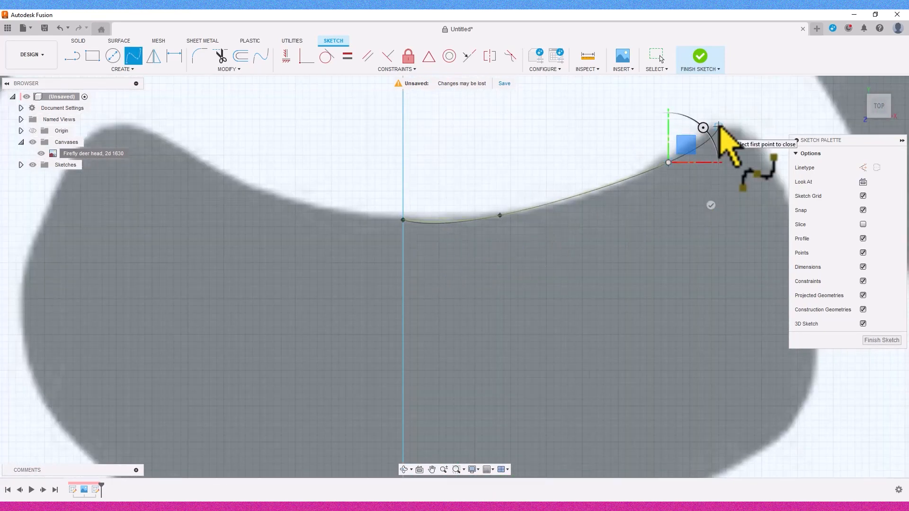
click(719, 125)
Step: Trace down the nose's outer side and along its underside to the white muzzle area's lower inner corner
middle_drag(767, 192, 572, 187)
click(597, 197)
click(597, 424)
scroll(597, 424, down, 1)
middle_drag(597, 424, 621, 195)
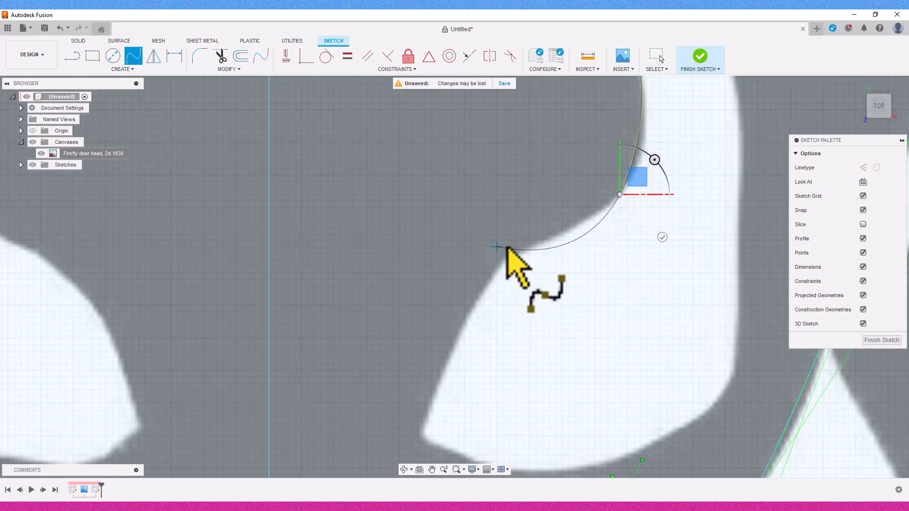
click(549, 240)
click(497, 272)
middle_drag(424, 416, 432, 301)
click(433, 301)
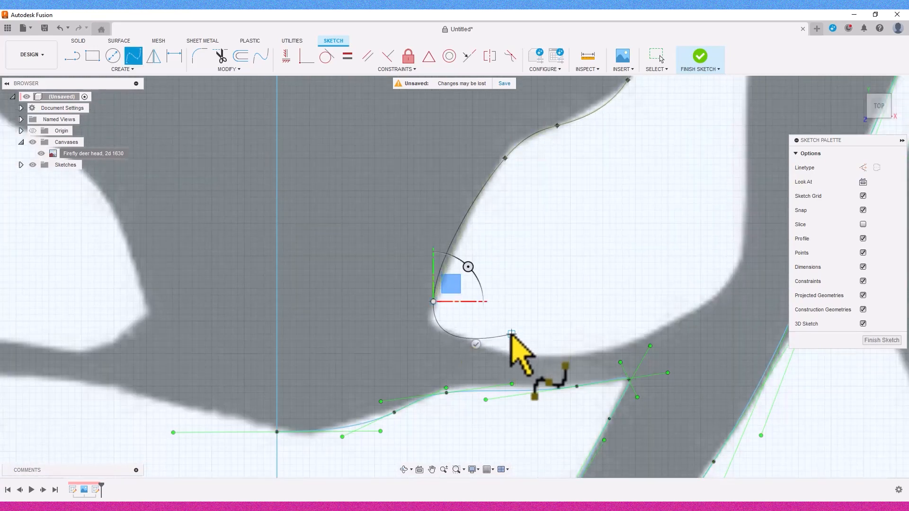
Step: End the spline and move its last point to the white muzzle area's lower inner corner
click(671, 308)
key(Escape)
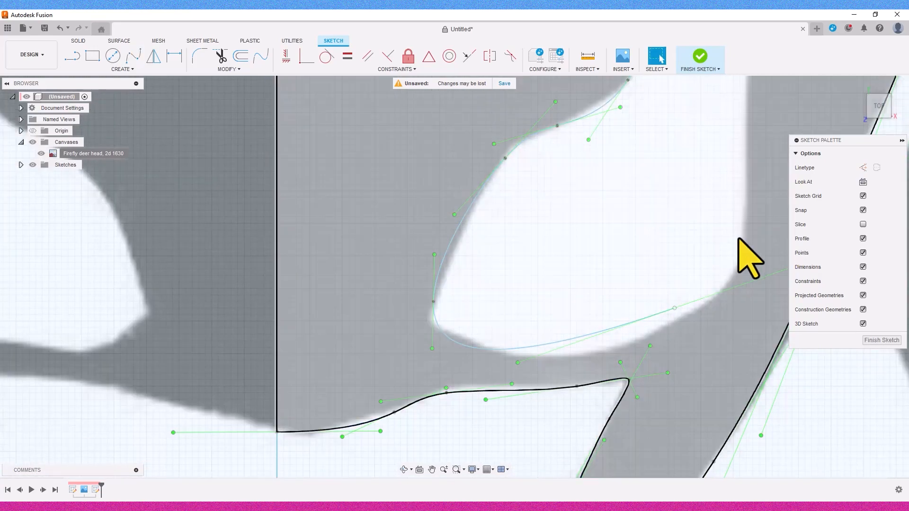
drag(674, 308, 433, 327)
Step: Start a spline at the white muzzle area's lower inner corner and trace its bottom edge outward and partway up its outer side
click(199, 55)
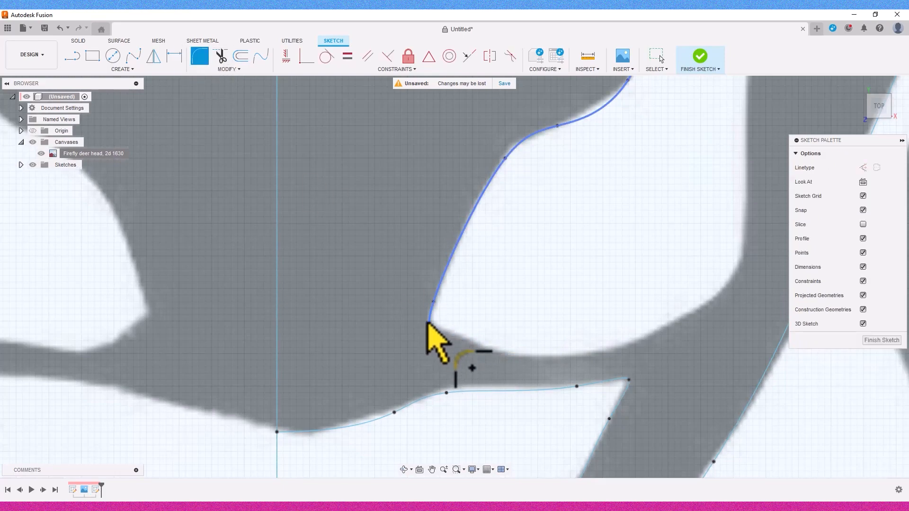
click(433, 328)
click(478, 347)
click(576, 341)
click(719, 269)
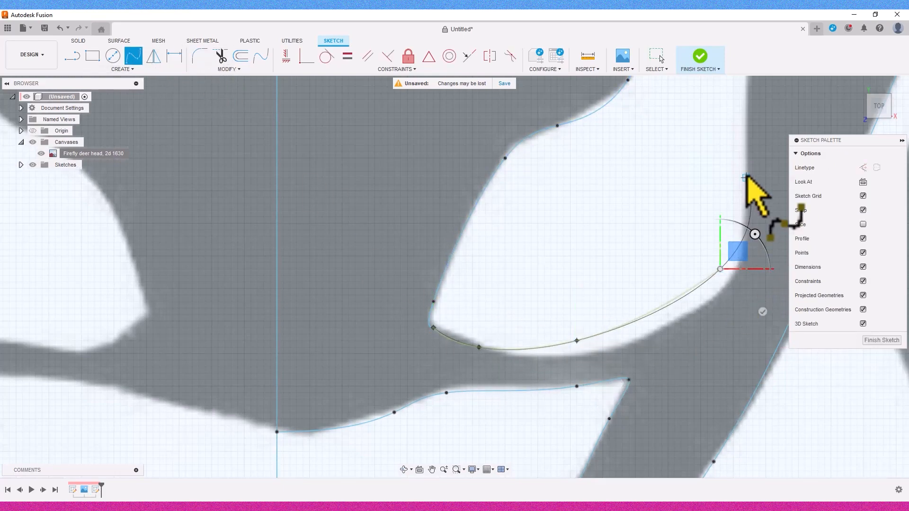
click(746, 177)
Step: Trace the rest of the muzzle area's outer side and its top edge to the centerline, and finish the spline
middle_drag(745, 178, 602, 395)
click(608, 233)
middle_drag(586, 190, 587, 412)
click(531, 241)
middle_drag(521, 251, 518, 377)
click(419, 223)
click(133, 157)
click(176, 201)
Step: Draw a short spline around the muzzle area's lower inner corner, joining its inner side to its bottom edge, and finish it
scroll(252, 222, down, 3)
scroll(314, 284, down, 5)
scroll(303, 360, up, 6)
scroll(366, 240, up, 8)
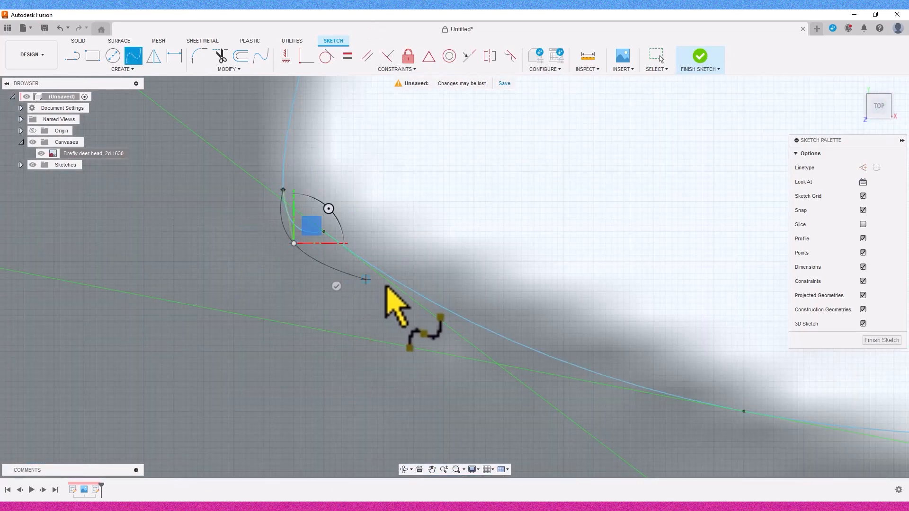
click(324, 270)
click(425, 327)
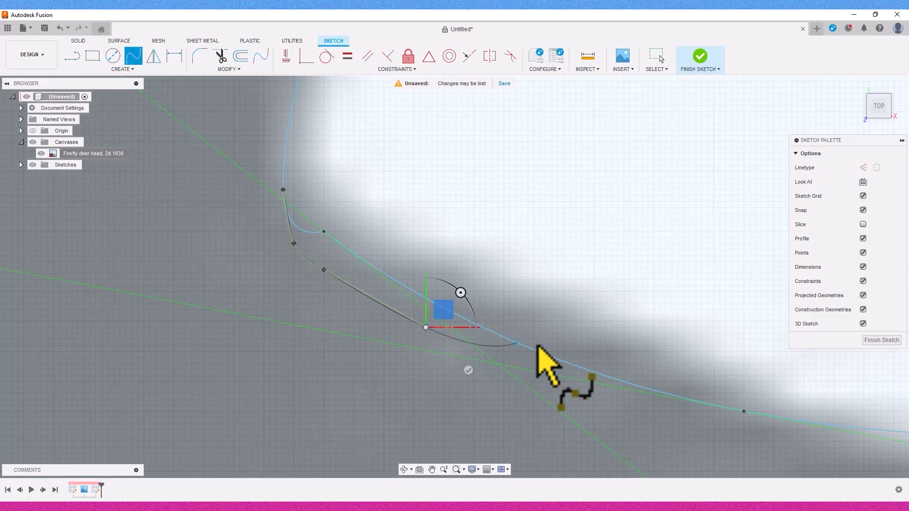
click(743, 411)
click(786, 454)
Step: Trim the surplus curve at the muzzle area's lower inner corner and leave the Trim command
key(t)
click(308, 232)
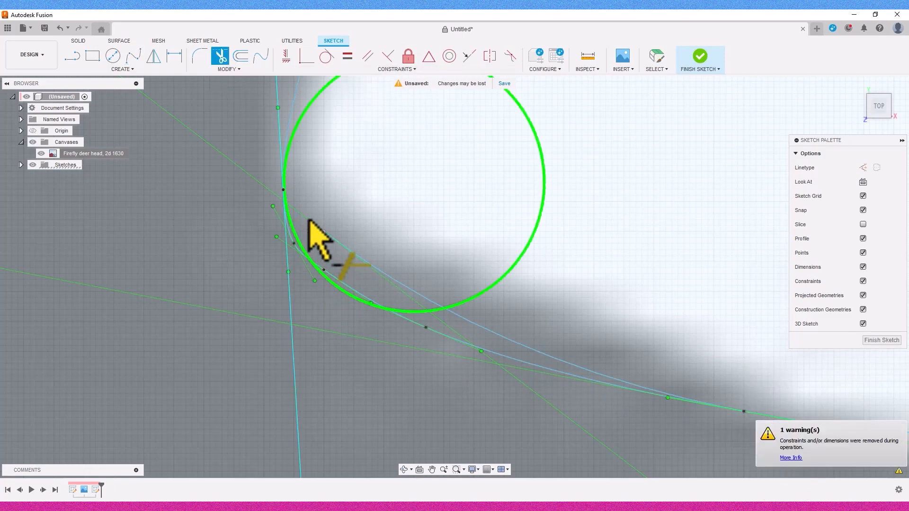
scroll(314, 264, down, 5)
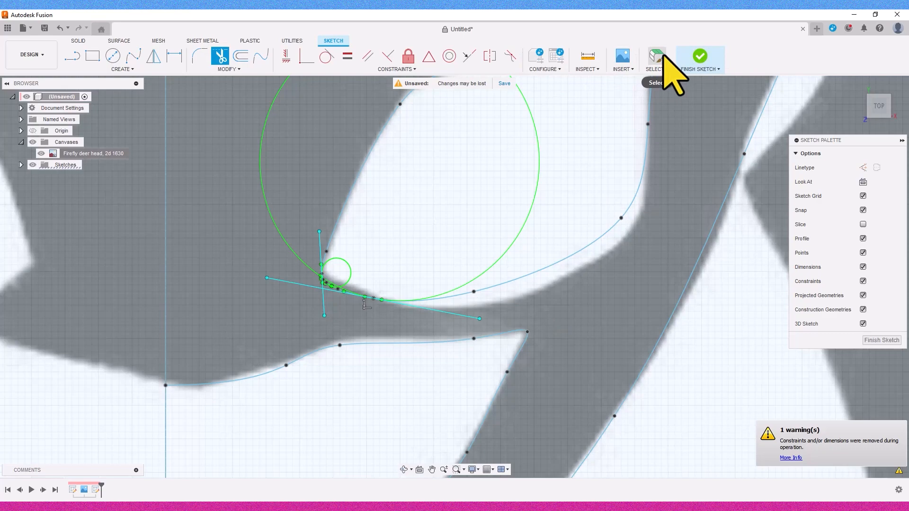
click(656, 55)
Step: Start a spline at the dark neck's upper tip and trace its inner edge down to the corner beside the jaw
scroll(578, 307, down, 5)
middle_drag(646, 343, 456, 334)
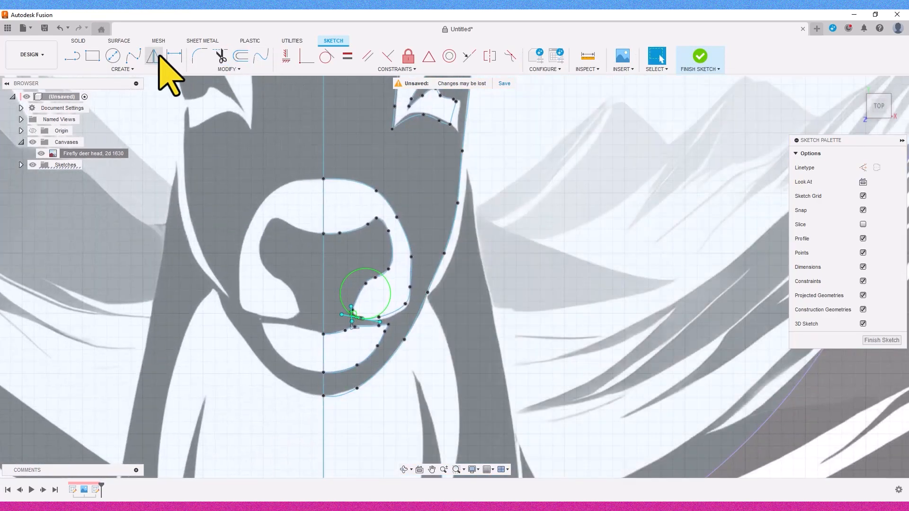
click(134, 57)
scroll(483, 196, up, 2)
scroll(447, 163, up, 1)
click(447, 163)
click(434, 259)
click(379, 417)
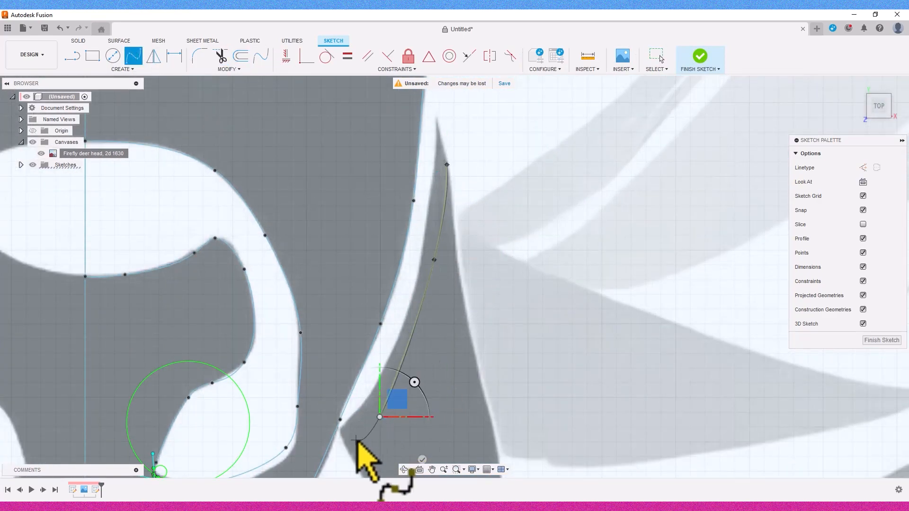
click(355, 445)
Step: Trace the neck's inner edge from the jaw corner down to the pointed lower end of the white sliver
middle_drag(358, 445, 371, 300)
scroll(363, 305, up, 3)
click(382, 351)
middle_drag(400, 389, 369, 138)
scroll(367, 178, down, 5)
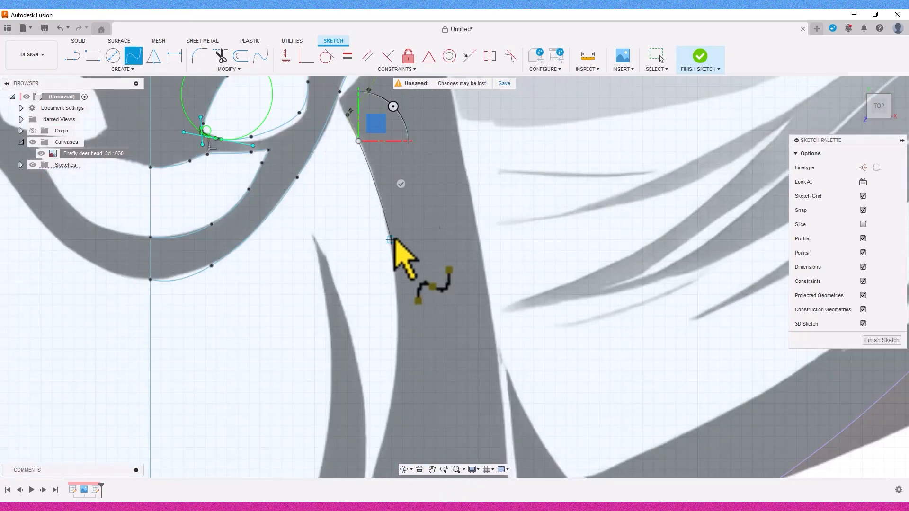
click(392, 240)
middle_drag(385, 421, 397, 318)
click(396, 340)
click(384, 383)
click(369, 425)
Step: Trace up around the dark tuft's tip, down its inner side and across to the centerline near the circle's bottom, and finish the spline
click(378, 346)
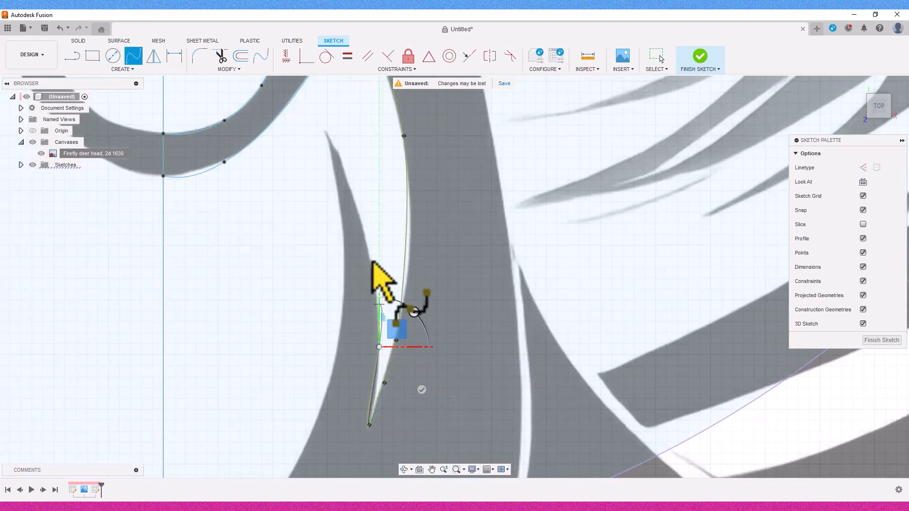
click(327, 125)
click(341, 183)
click(342, 335)
middle_drag(300, 434, 355, 266)
click(317, 351)
click(272, 379)
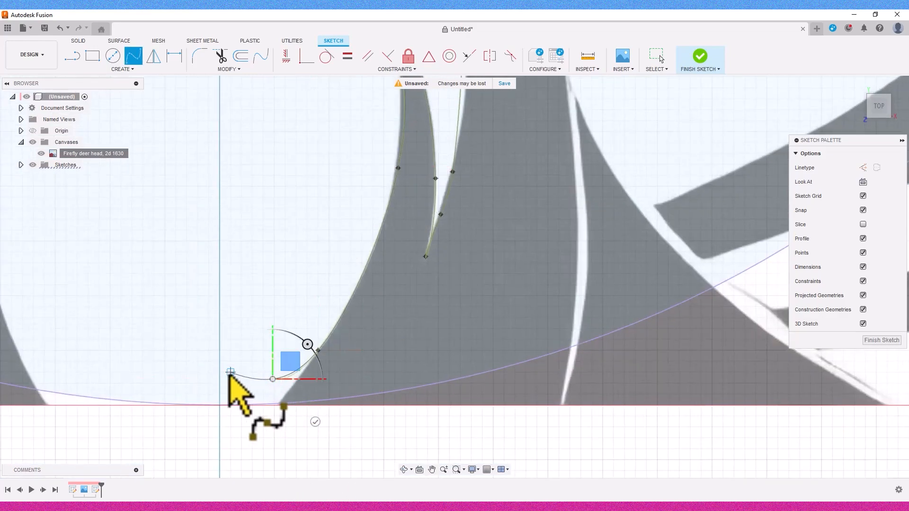
click(219, 383)
click(262, 425)
Step: Draw a spline up the neck's outer edge from the circle to the neck's upper tip and finish it
scroll(539, 341, down, 1)
middle_drag(541, 342, 505, 375)
click(527, 379)
click(537, 259)
middle_drag(517, 84, 484, 312)
click(462, 214)
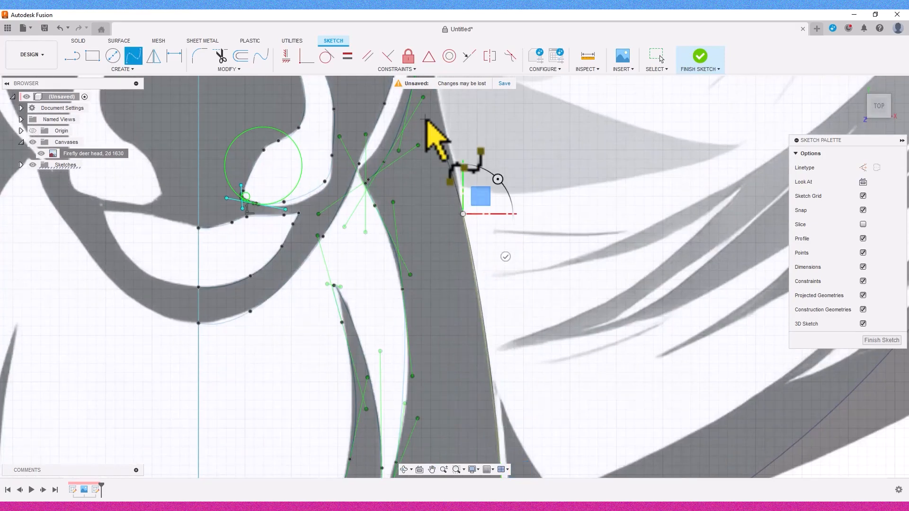
middle_drag(426, 115, 450, 291)
click(462, 279)
click(453, 242)
click(449, 179)
click(491, 220)
Step: Draw a spline around the dark wedge beside the neck, up to its tip and down its outer edge to the circle
scroll(479, 292, down, 5)
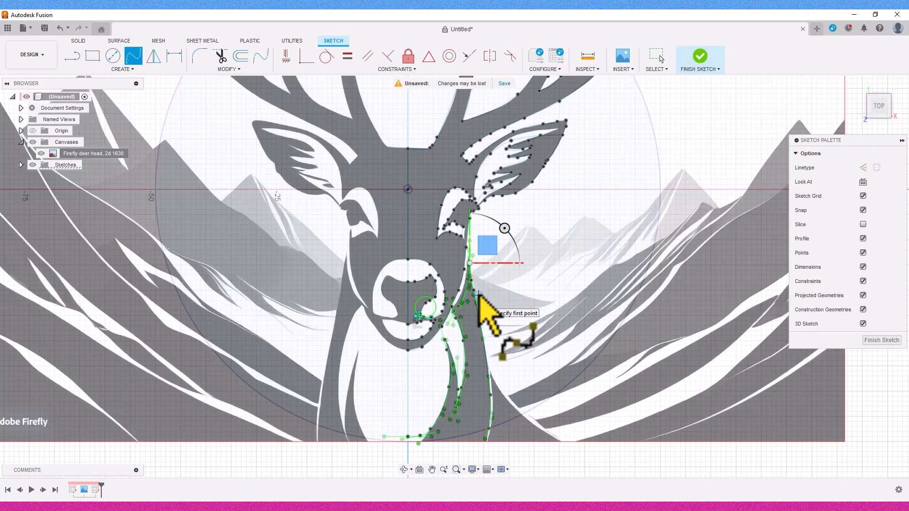
scroll(530, 410, up, 5)
middle_drag(533, 409, 562, 236)
scroll(562, 236, up, 2)
click(297, 406)
click(316, 313)
scroll(318, 116, down, 1)
middle_drag(317, 116, 320, 226)
click(292, 163)
click(284, 110)
click(317, 190)
click(505, 402)
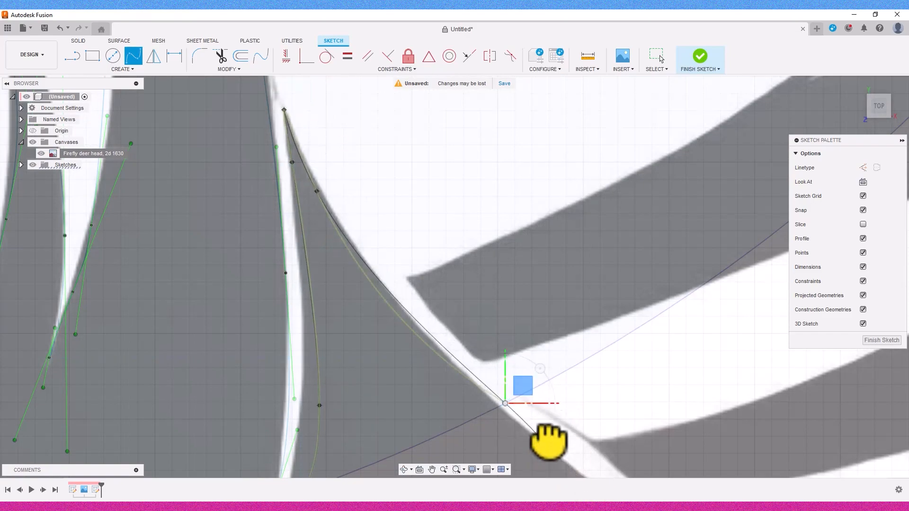
click(547, 444)
Step: Reshape the antler tine that rises above the circle by adjusting its spline's tangent handles
scroll(488, 326, down, 9)
middle_drag(543, 182, 615, 272)
scroll(610, 160, down, 1)
middle_drag(603, 137, 615, 232)
scroll(606, 168, up, 9)
click(651, 56)
click(591, 186)
drag(584, 267, 593, 251)
scroll(703, 299, down, 3)
middle_drag(752, 455, 675, 293)
scroll(676, 294, up, 4)
click(674, 300)
drag(687, 201, 678, 212)
scroll(710, 272, down, 5)
middle_drag(711, 274, 498, 207)
scroll(706, 298, down, 2)
middle_drag(706, 297, 719, 263)
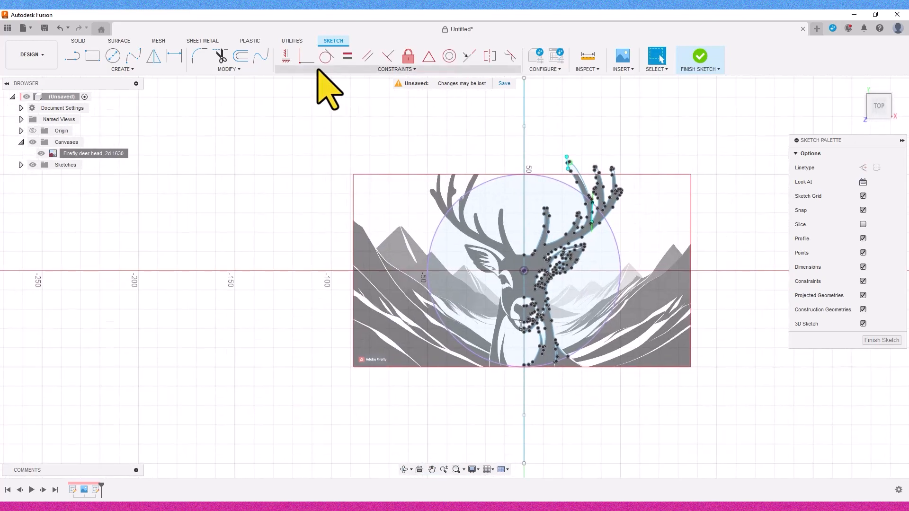
Step: Hide Sketch1 and leave the Mirror command without applying it
click(152, 55)
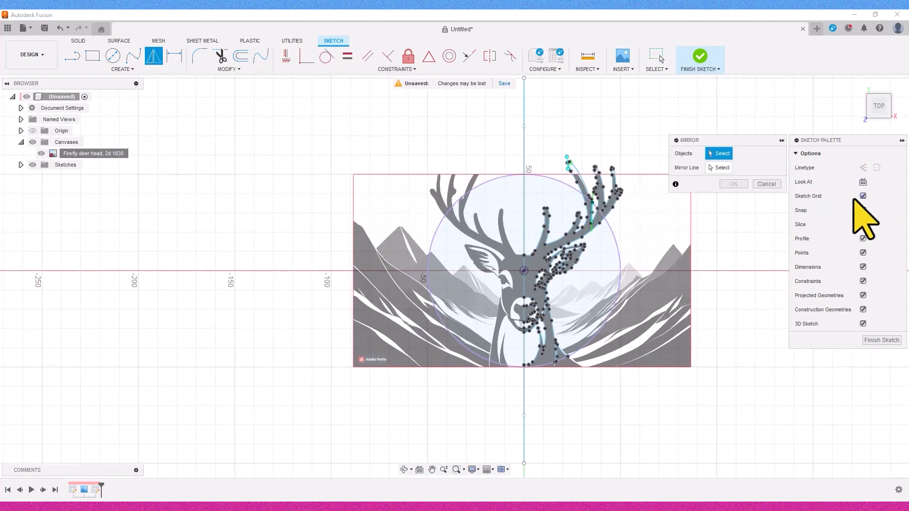
click(771, 184)
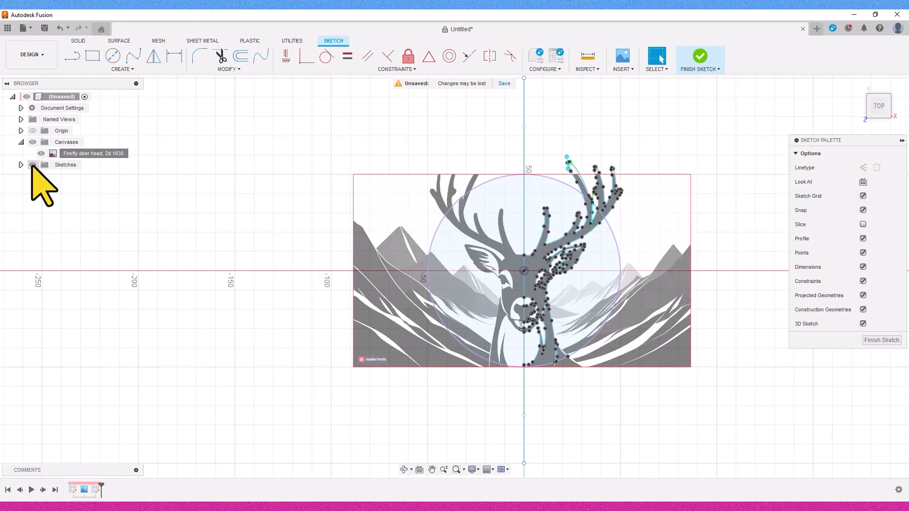
click(41, 176)
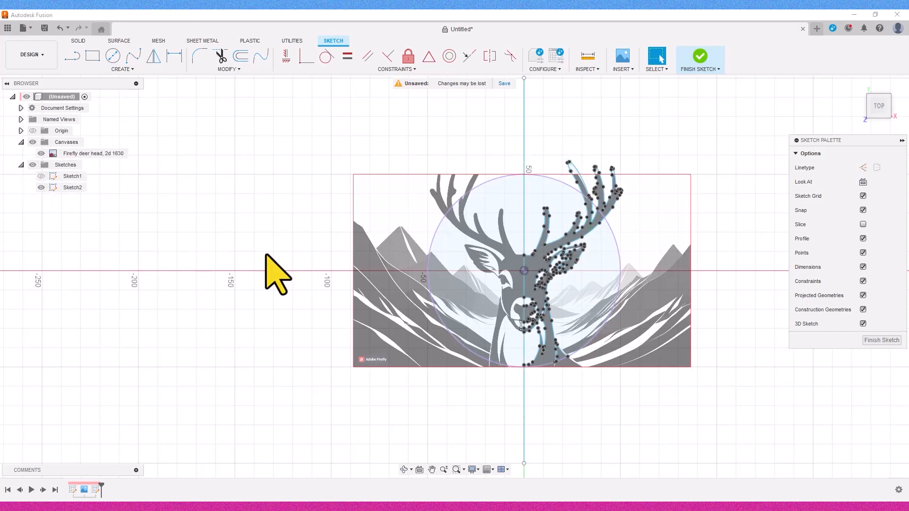
click(152, 55)
click(765, 184)
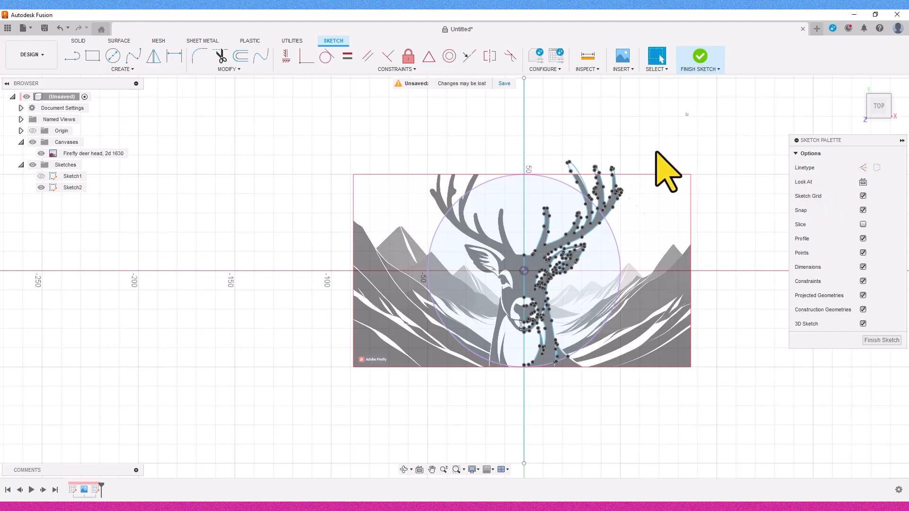
Step: Select the traced half of the deer and mirror it about the vertical centerline
drag(688, 114, 539, 373)
drag(521, 407, 538, 374)
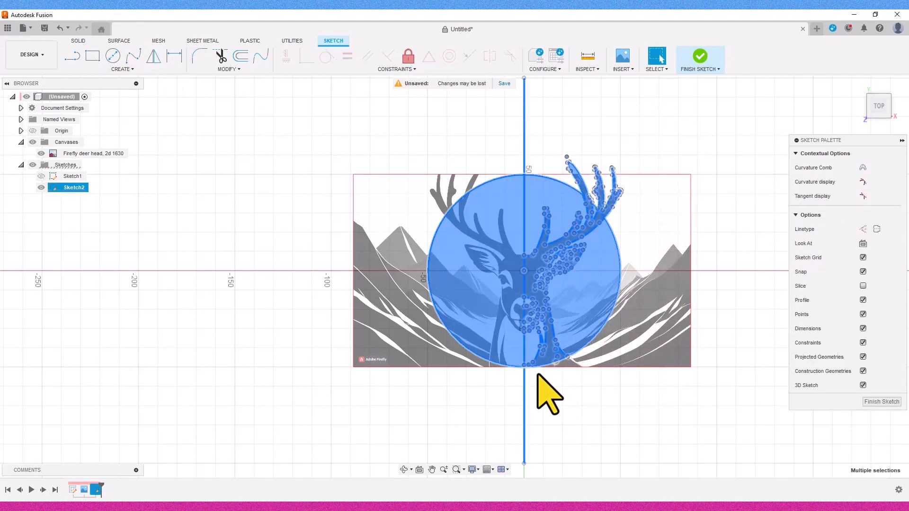
click(152, 58)
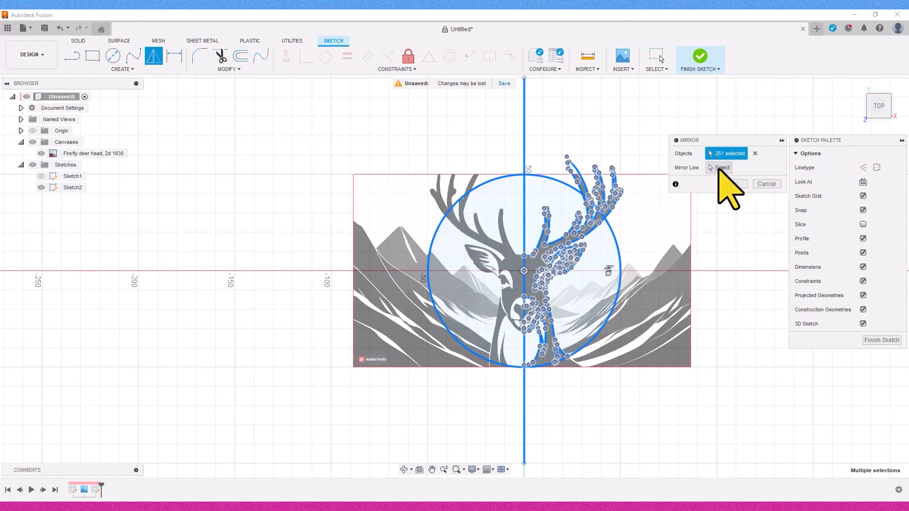
click(719, 168)
click(523, 228)
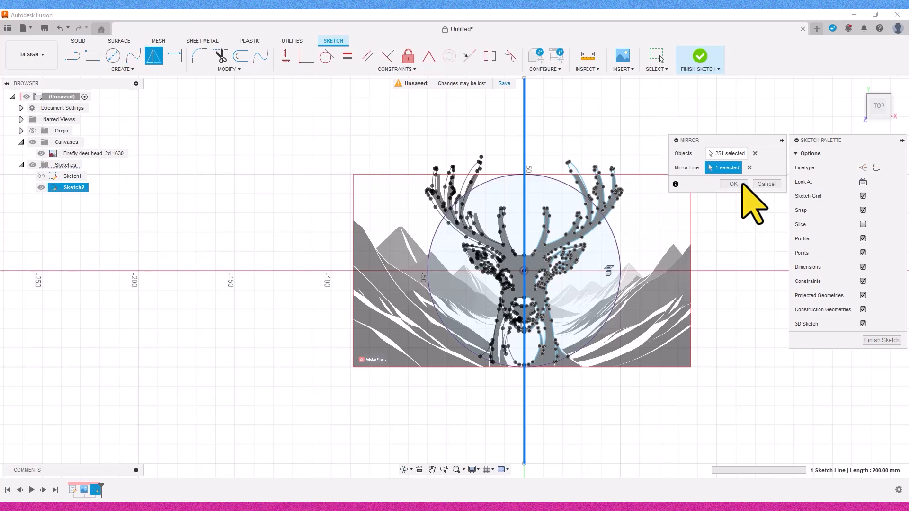
click(741, 184)
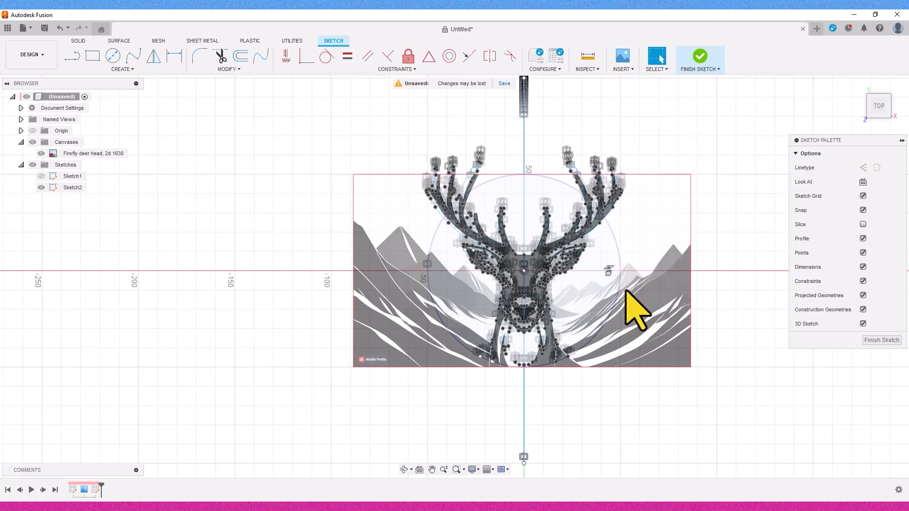
Step: Draw a circle centered on the origin slightly inside the existing outer circle, and finish the sketch
scroll(627, 291, up, 1)
scroll(540, 287, up, 2)
scroll(797, 368, down, 2)
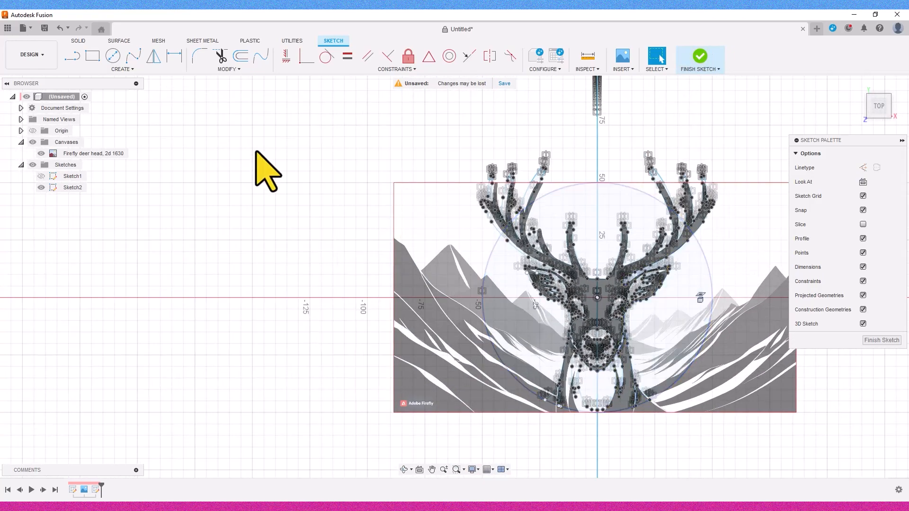
key(c)
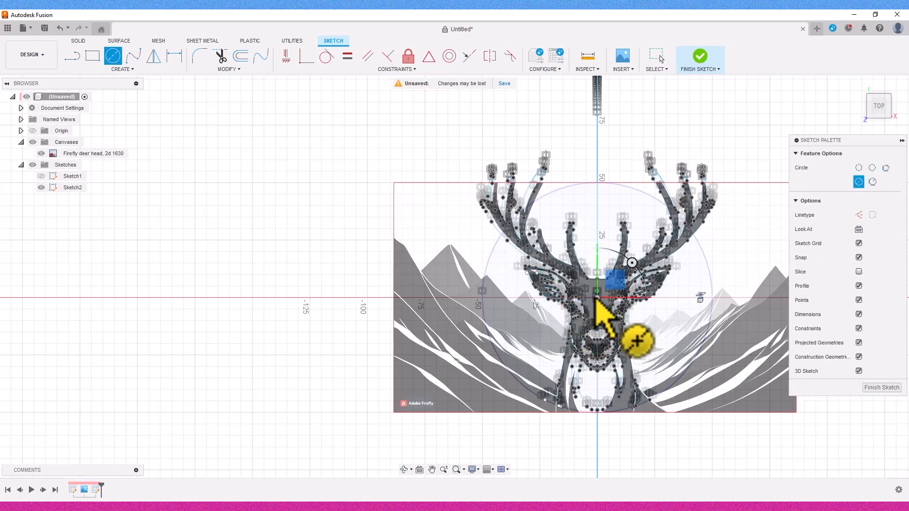
click(597, 299)
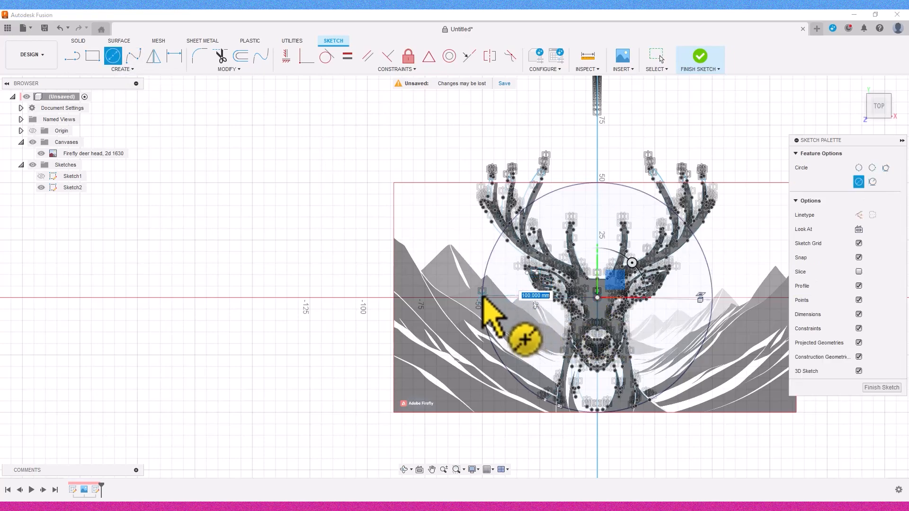
scroll(482, 297, up, 2)
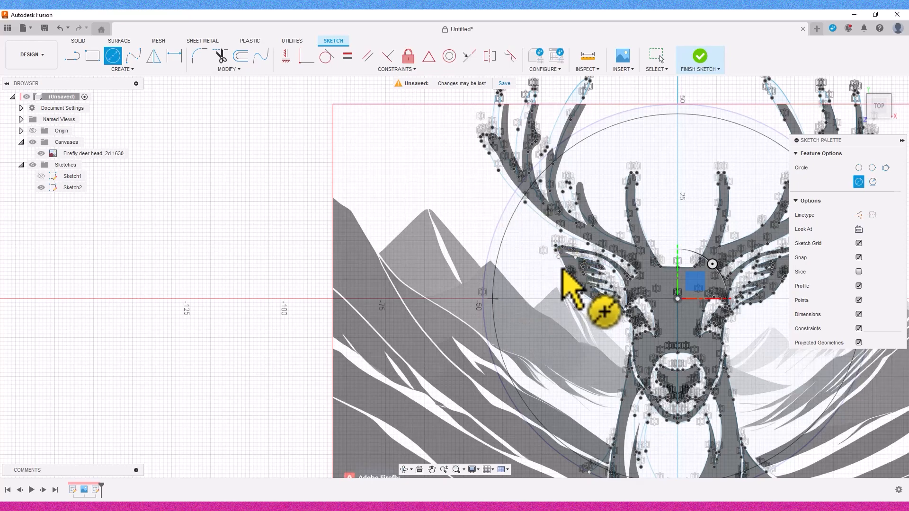
key(Escape)
scroll(562, 269, down, 5)
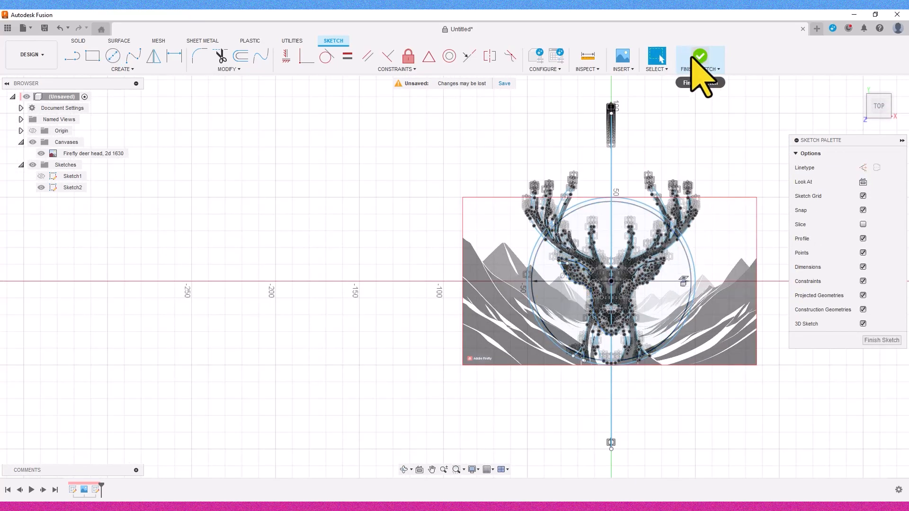
click(700, 58)
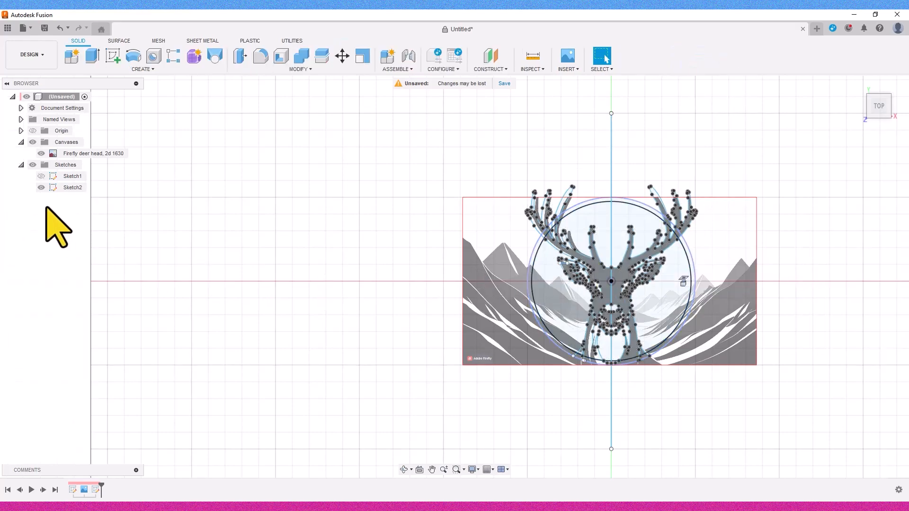
Step: Hide the deer head canvas to examine the traced outline, and show the canvas again
click(42, 154)
scroll(739, 293, up, 5)
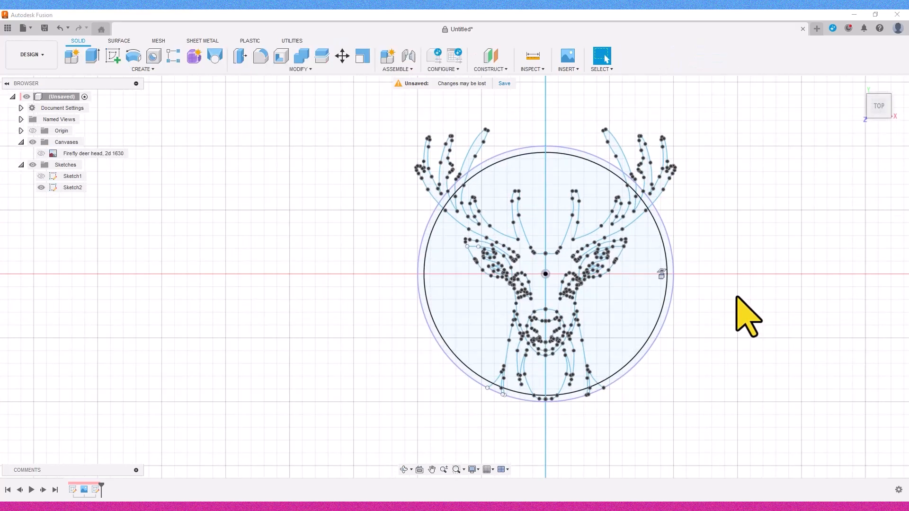
middle_drag(736, 343, 720, 300)
scroll(720, 300, up, 3)
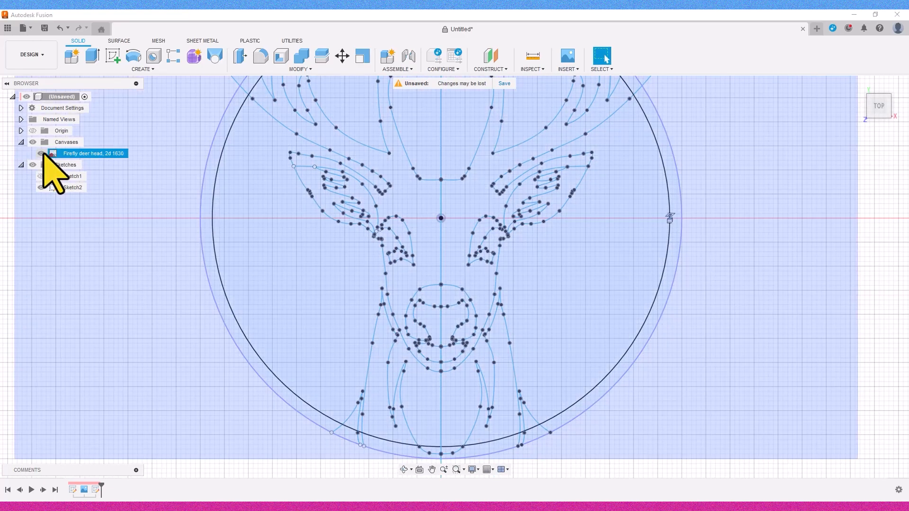
click(41, 154)
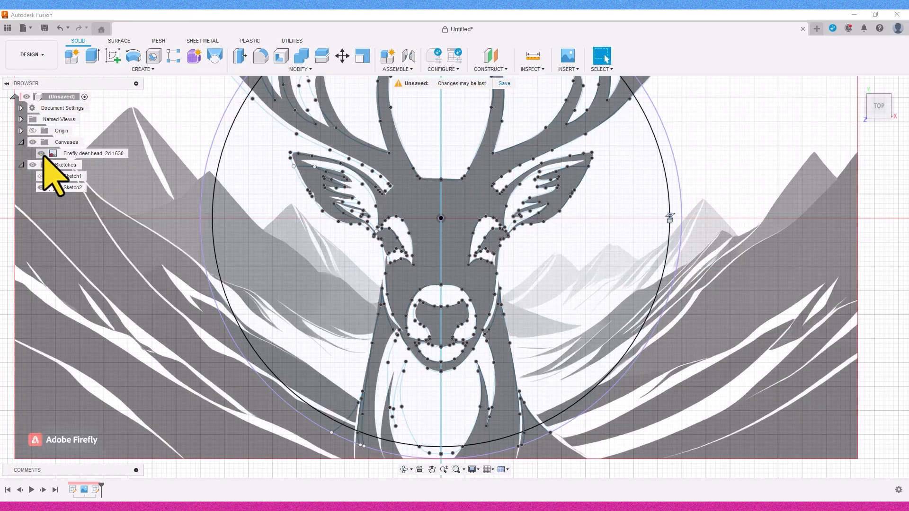
Step: Start an extrusion and select the profiles of the deer's right half: head, neck, shoulder piece and adjoining ring segments
click(462, 205)
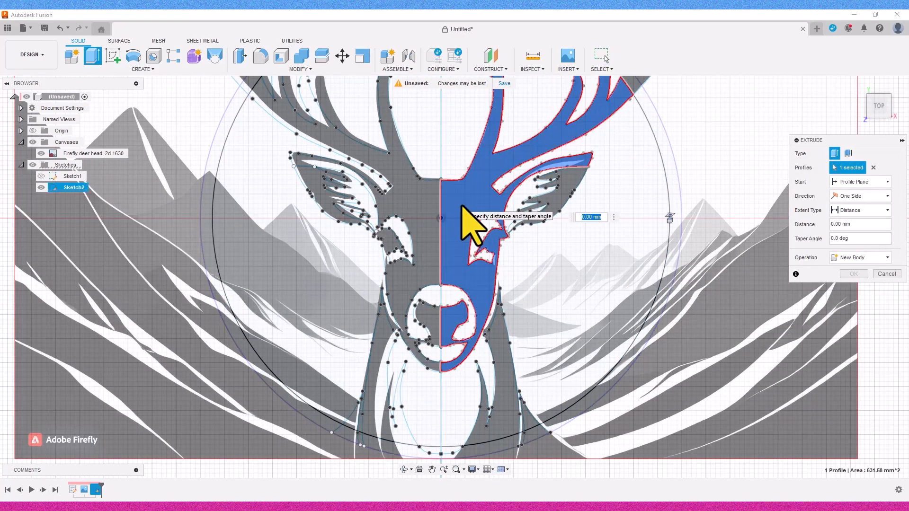
click(499, 435)
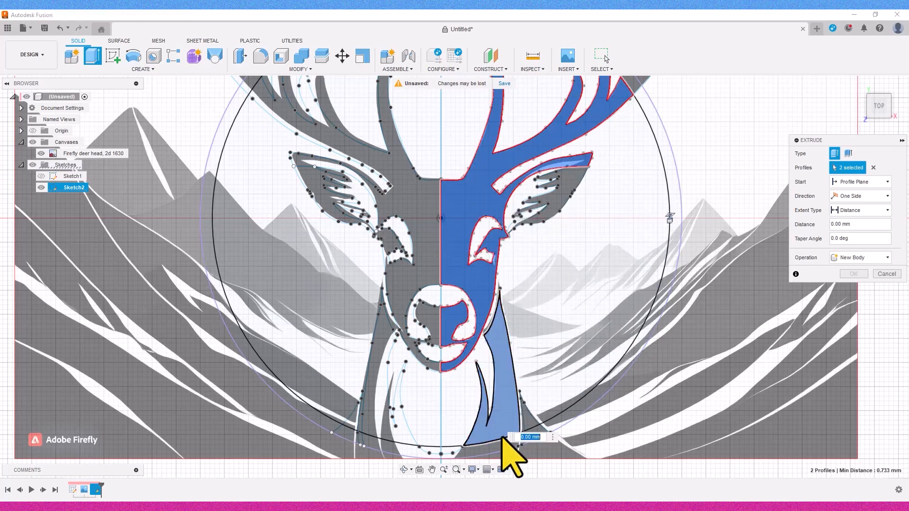
click(449, 451)
scroll(448, 451, up, 3)
click(449, 451)
middle_drag(464, 417, 505, 326)
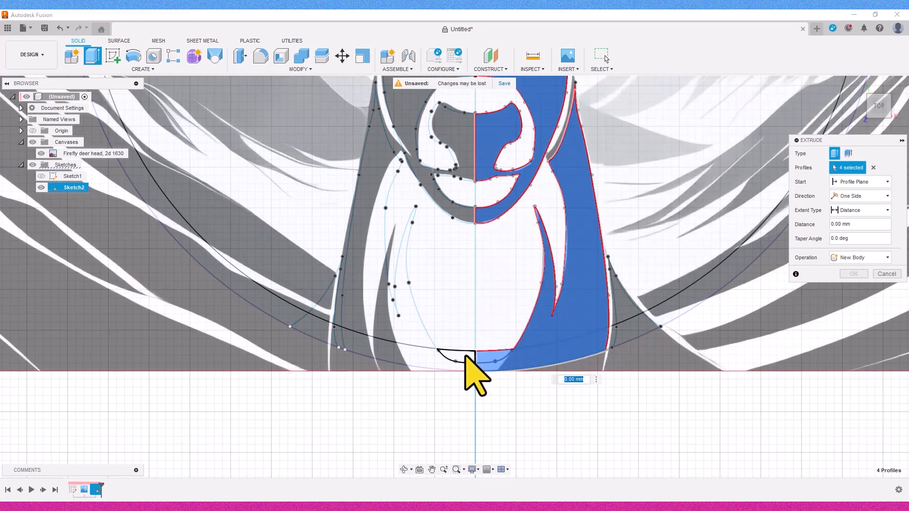
click(636, 335)
click(635, 324)
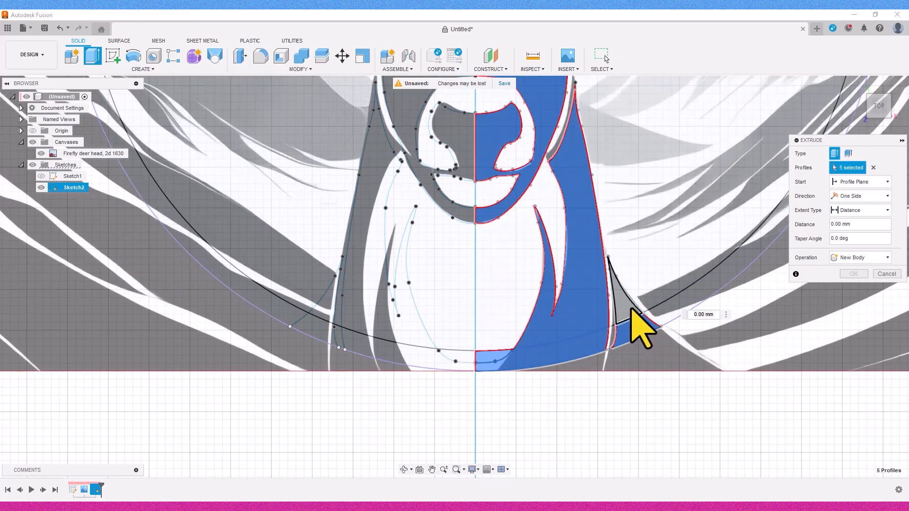
click(655, 316)
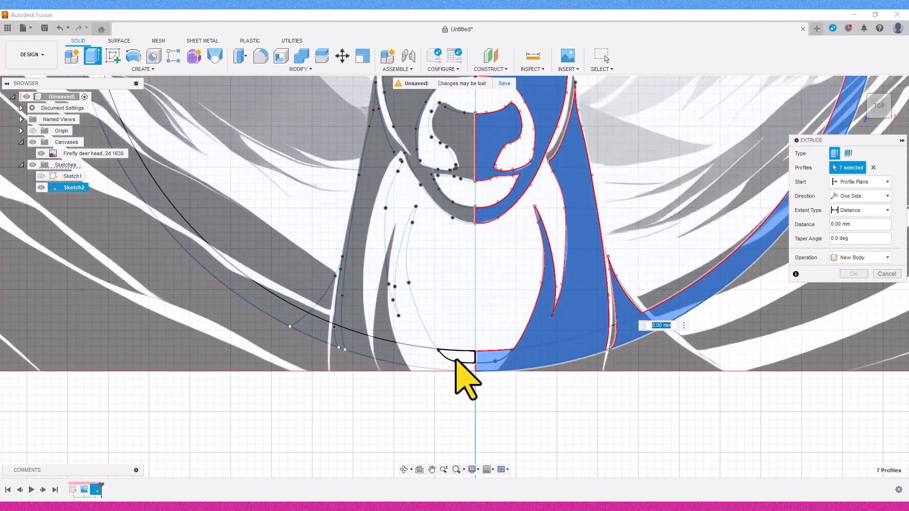
Step: Add the left-side ring segments, shoulder piece and neck to the extrusion, leaving out the narrow gap beside the neck
click(442, 372)
click(374, 353)
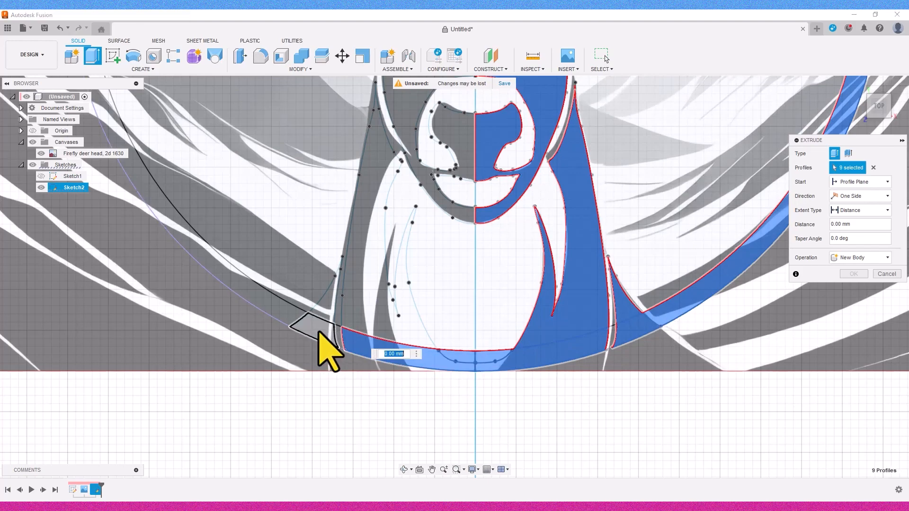
click(314, 329)
scroll(345, 361, up, 3)
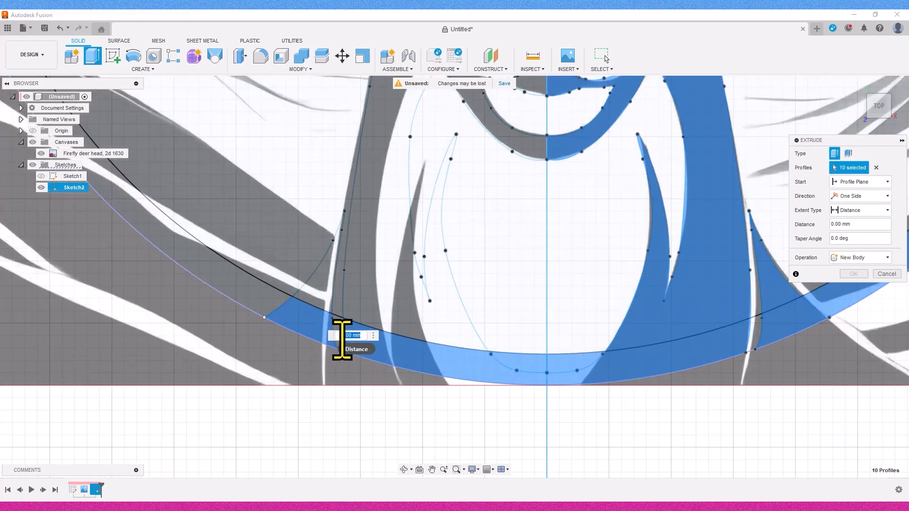
click(326, 296)
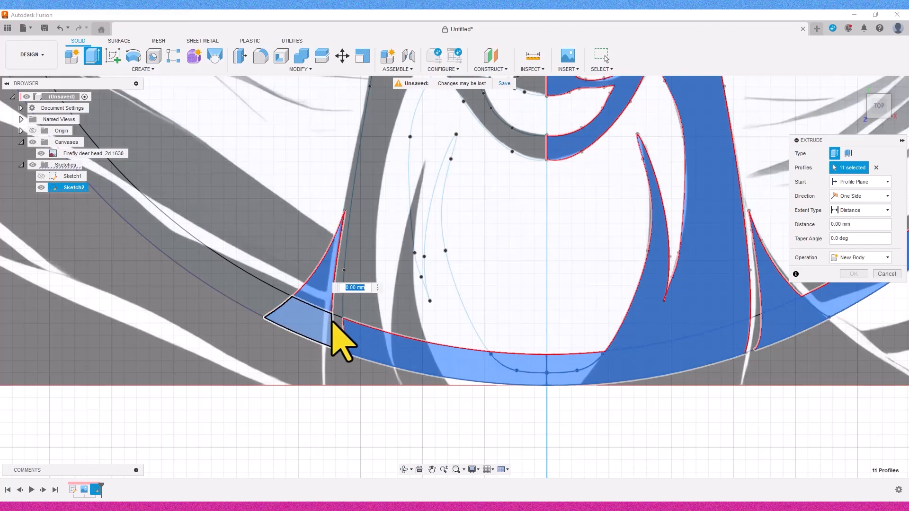
click(338, 341)
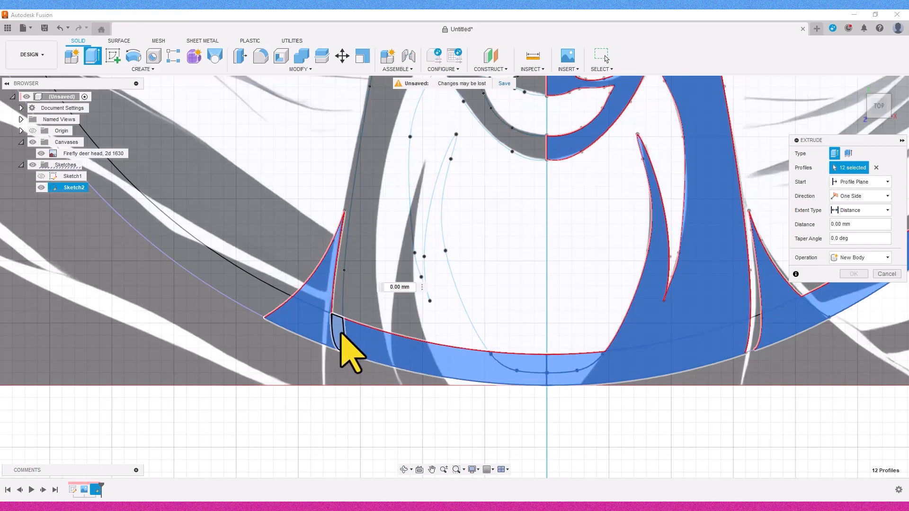
click(340, 334)
scroll(322, 331, down, 3)
click(279, 306)
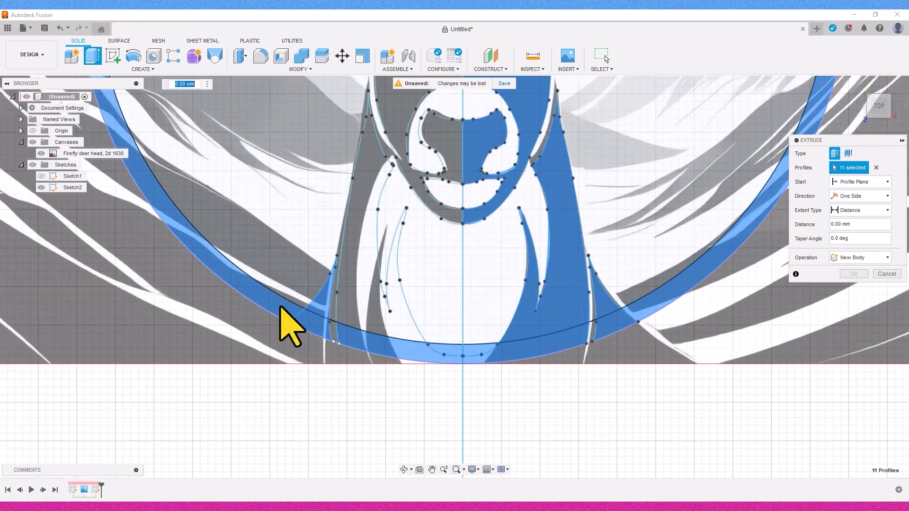
click(359, 317)
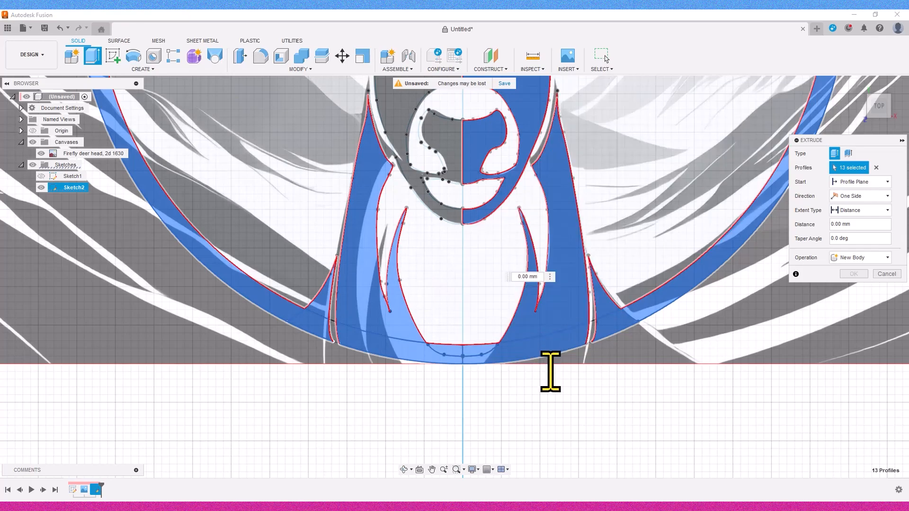
Step: Add the left half of the deer's head and both ears to the extrusion profiles
scroll(549, 371, down, 1)
click(463, 170)
scroll(463, 170, down, 3)
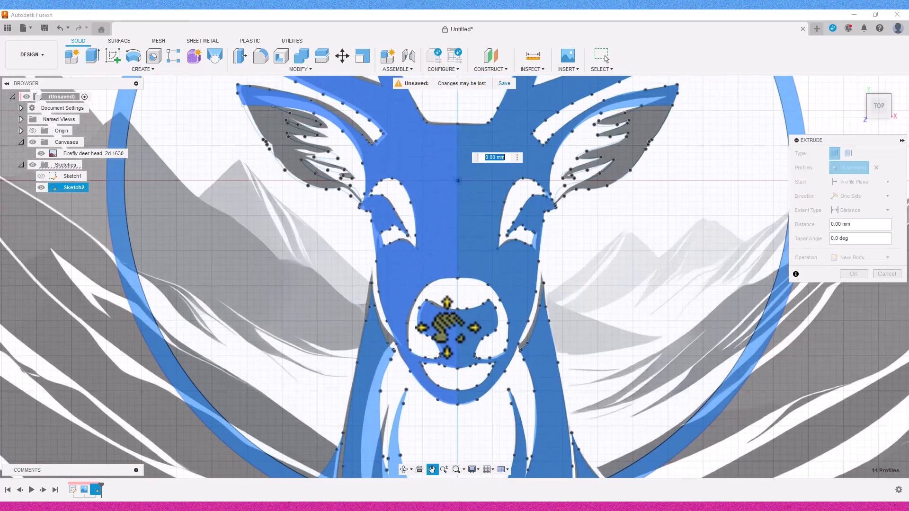
scroll(416, 308, up, 3)
click(301, 209)
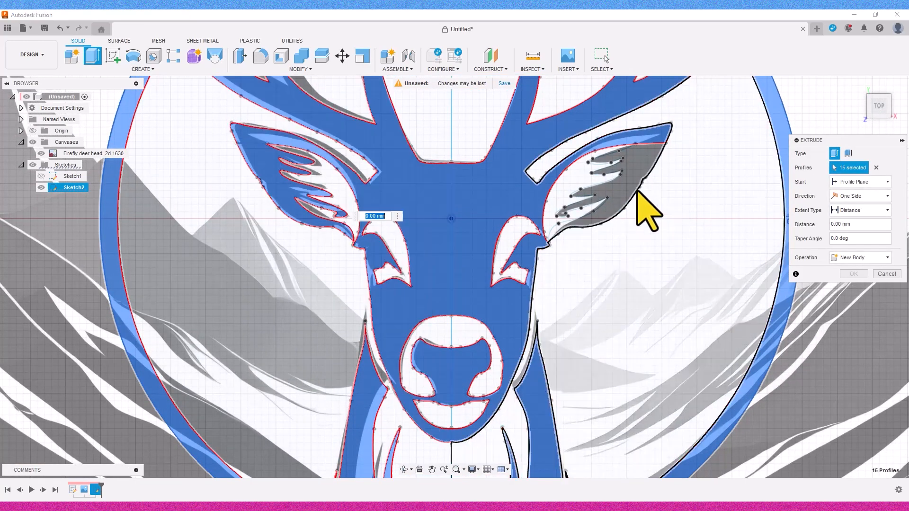
click(557, 204)
scroll(579, 257, down, 4)
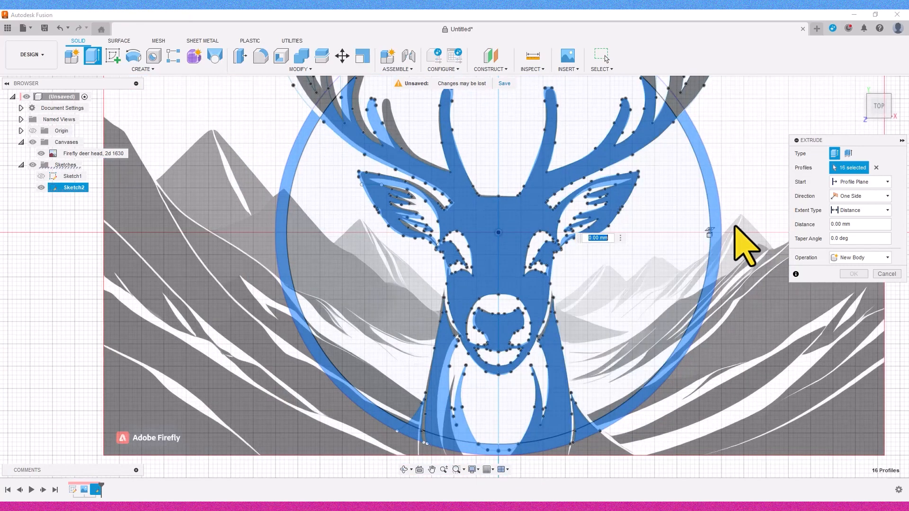
Step: Add the antler profiles on both sides that cross and extend beyond the ring to the extrusion
scroll(655, 170, down, 1)
middle_drag(652, 174, 618, 336)
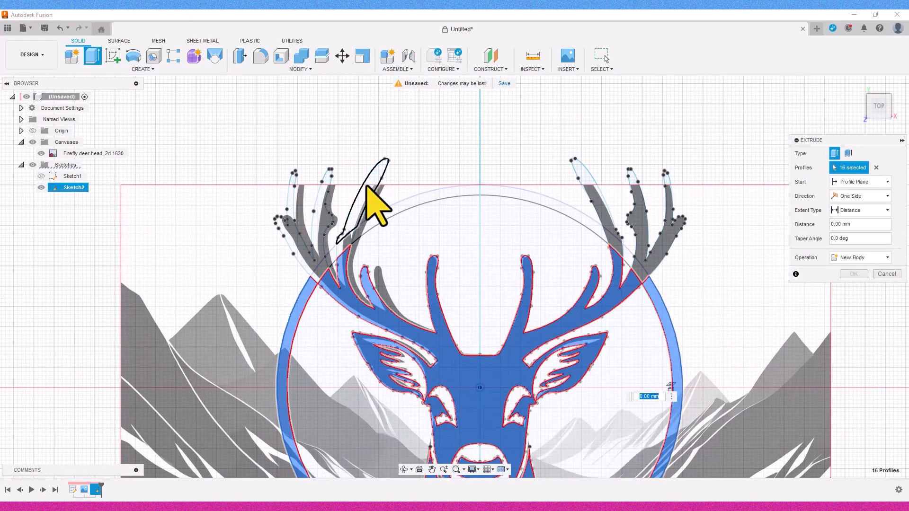
click(342, 245)
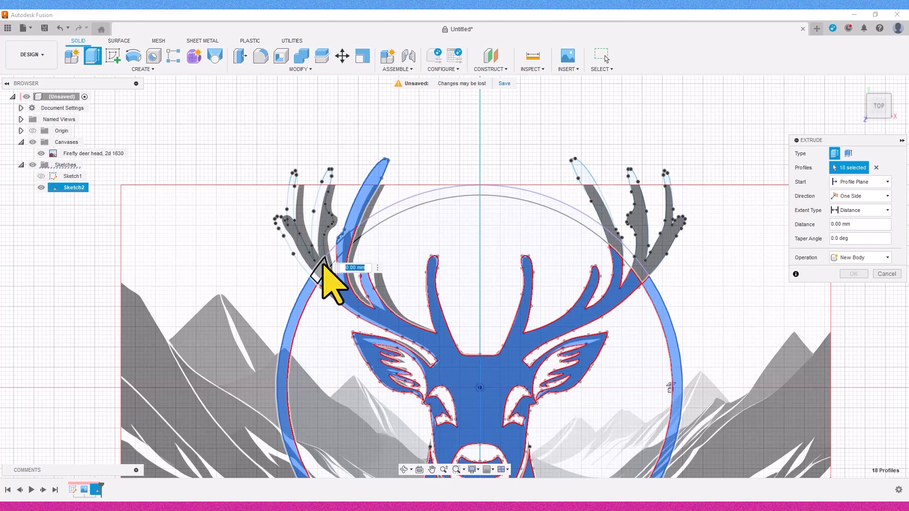
click(316, 244)
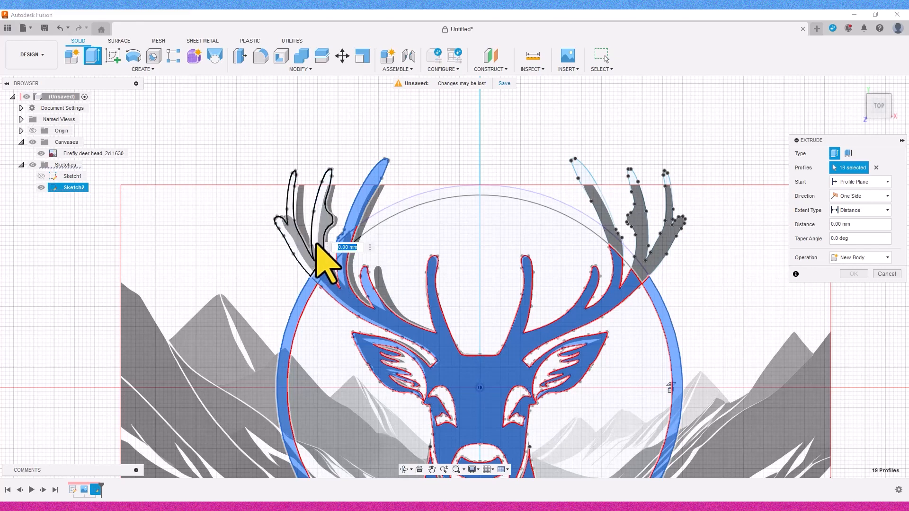
click(320, 246)
click(652, 265)
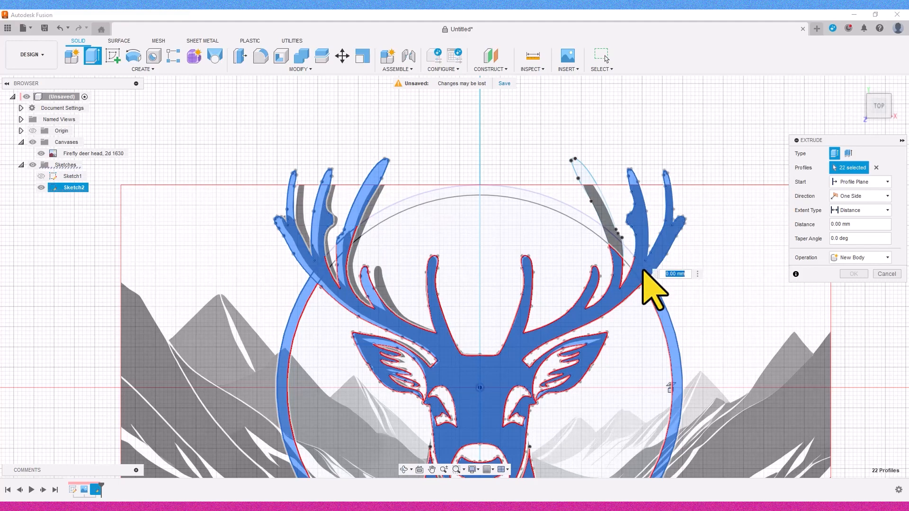
click(610, 218)
Step: Hide the deer head canvas and extrude the selected profiles 10 mm as a new body
scroll(527, 306, down, 3)
middle_drag(527, 309, 496, 234)
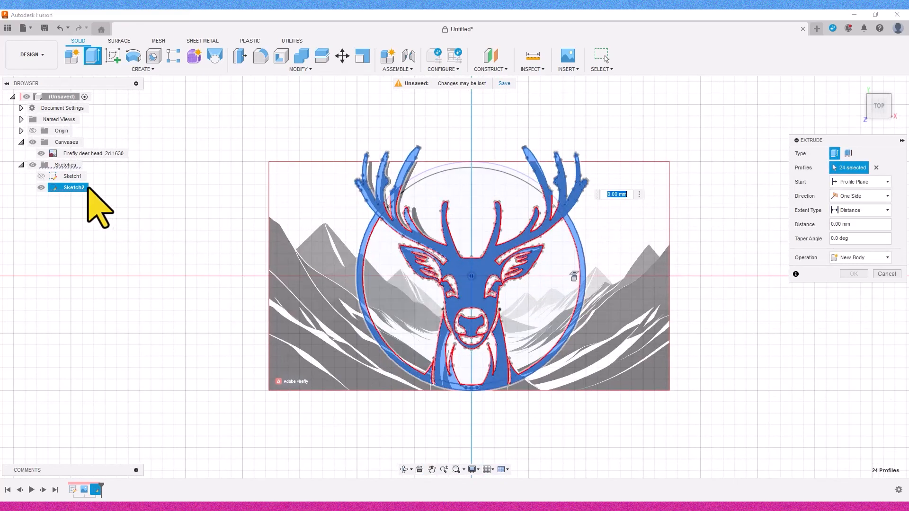
click(41, 153)
drag(876, 106, 879, 78)
scroll(468, 258, up, 3)
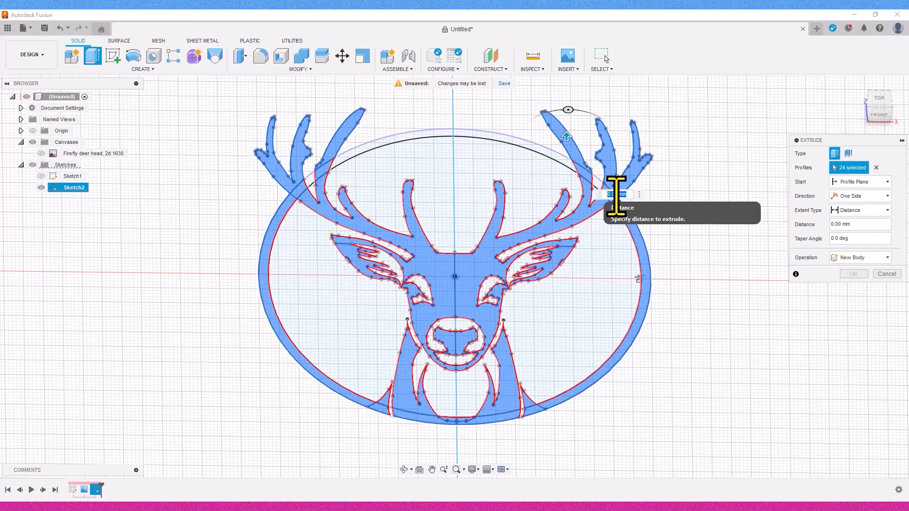
text(10)
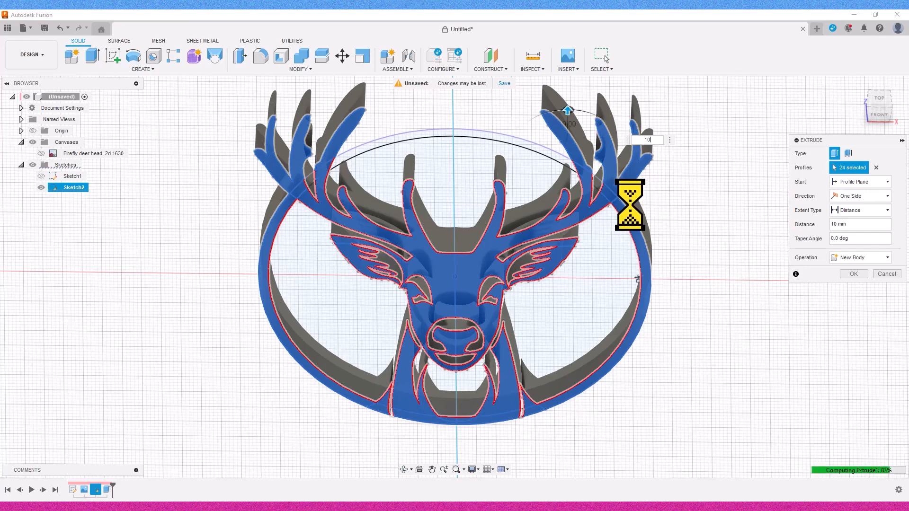
Step: Examine the extruded deer body from above, checking the ears, face, neck and ring for gaps
click(879, 98)
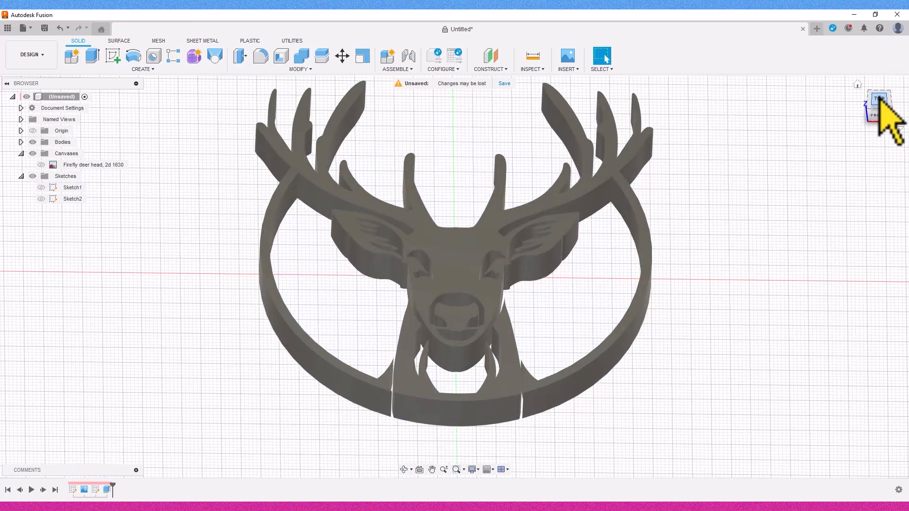
scroll(741, 284, down, 3)
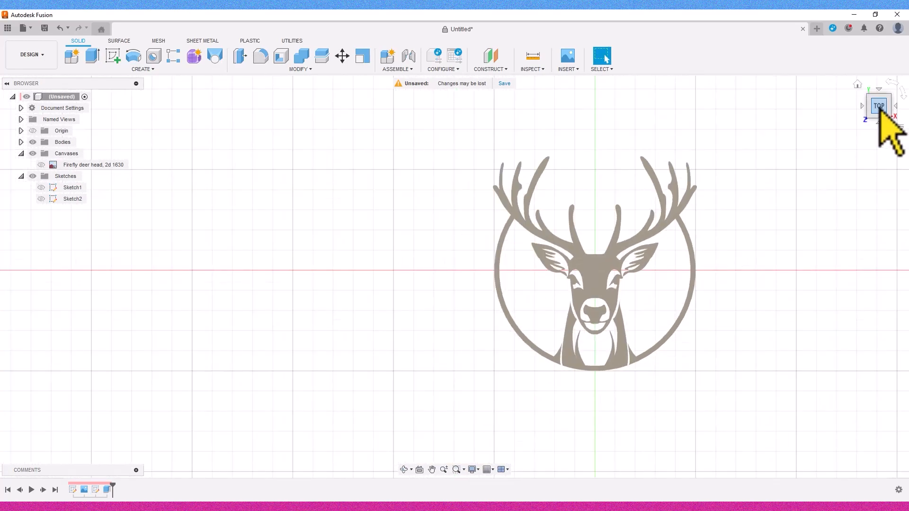
drag(878, 100, 882, 114)
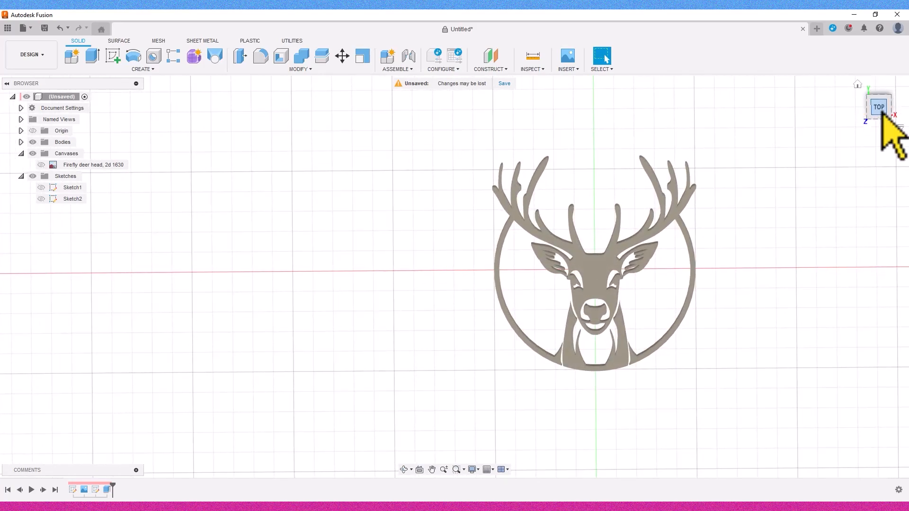
scroll(642, 284, up, 5)
scroll(615, 289, up, 10)
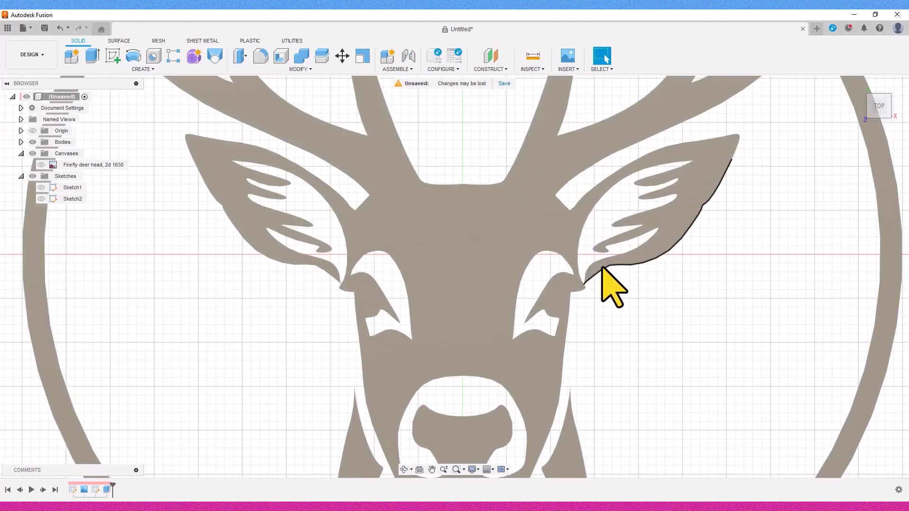
scroll(655, 302, down, 10)
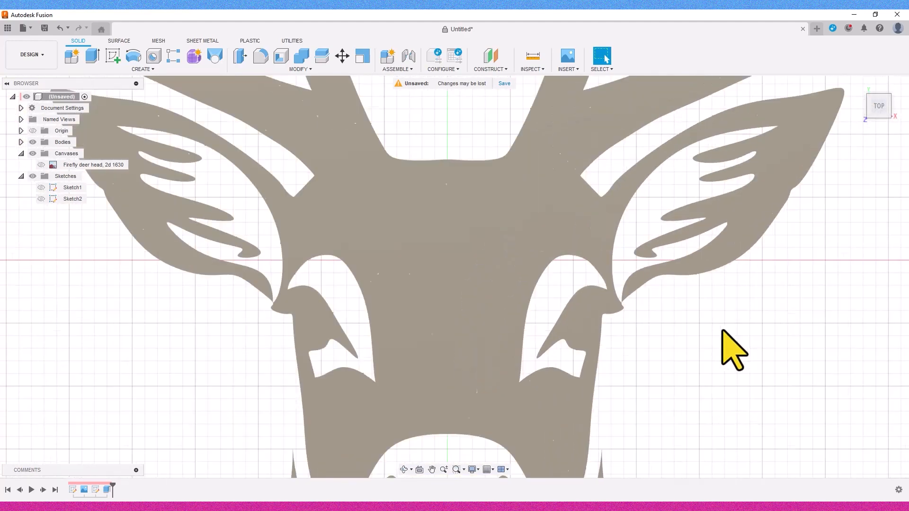
scroll(783, 351, down, 3)
middle_drag(788, 356, 679, 296)
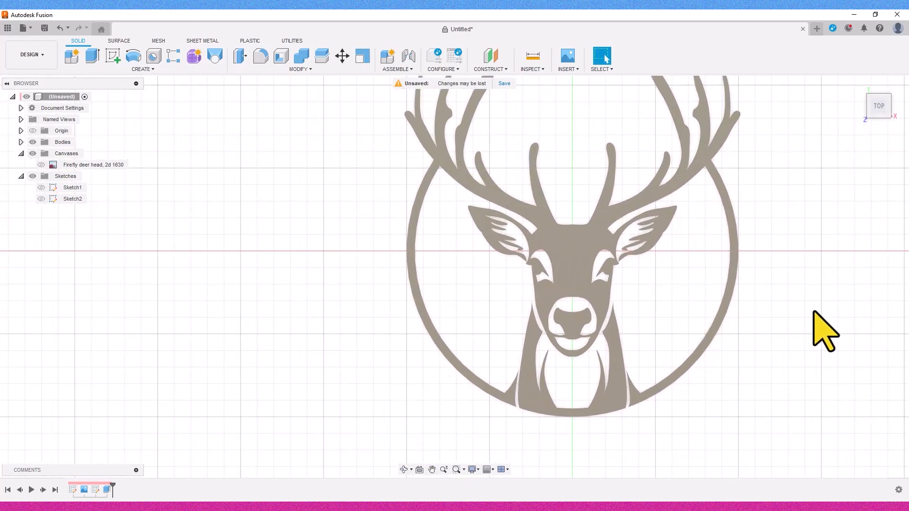
scroll(830, 332, down, 2)
middle_drag(824, 291, 819, 284)
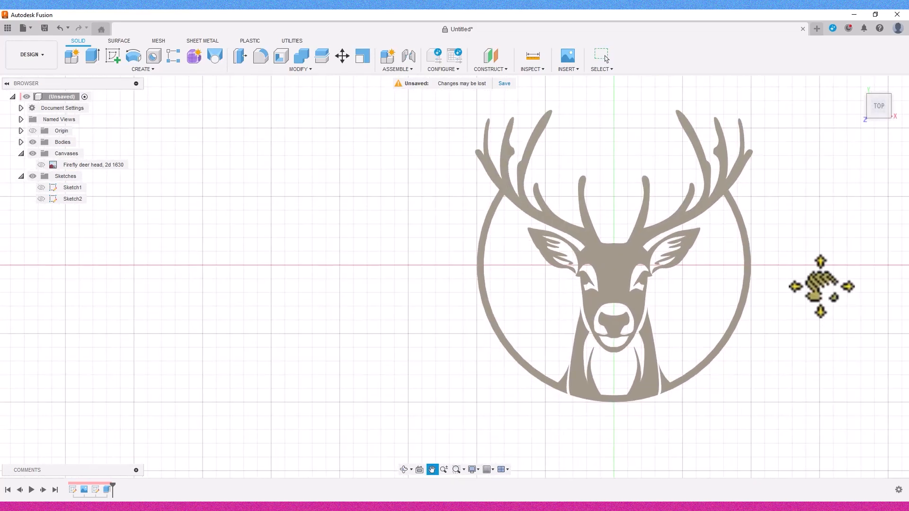
Step: Edit the extrusion to include the two small ring profiles between the neck and shoulder pieces, closing the ring
double_click(107, 490)
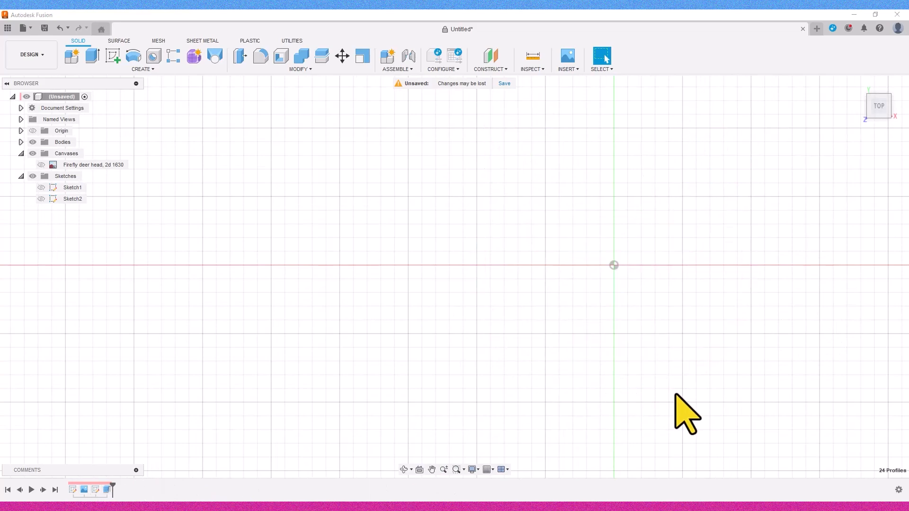
scroll(695, 399, up, 5)
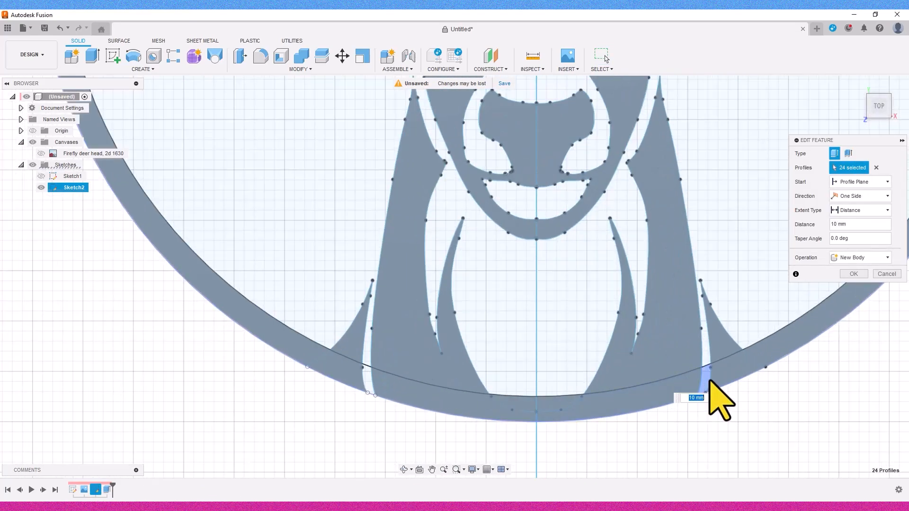
click(685, 386)
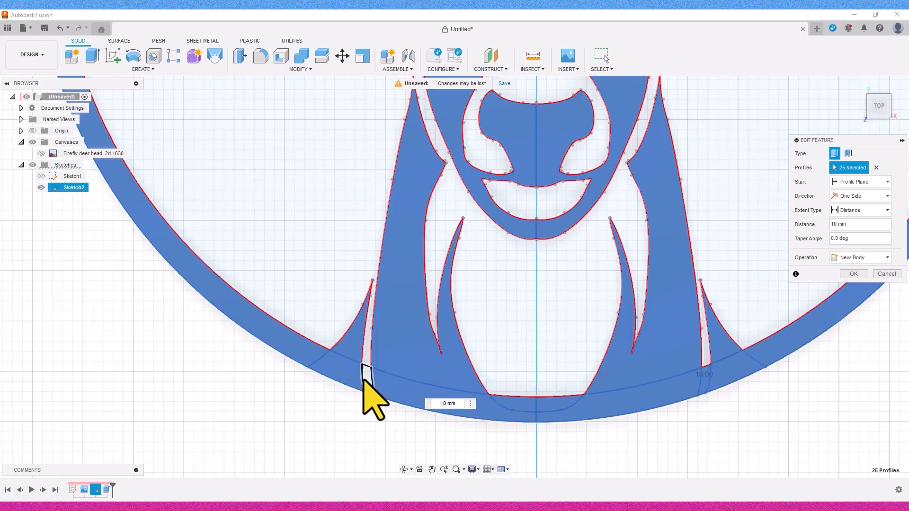
click(862, 259)
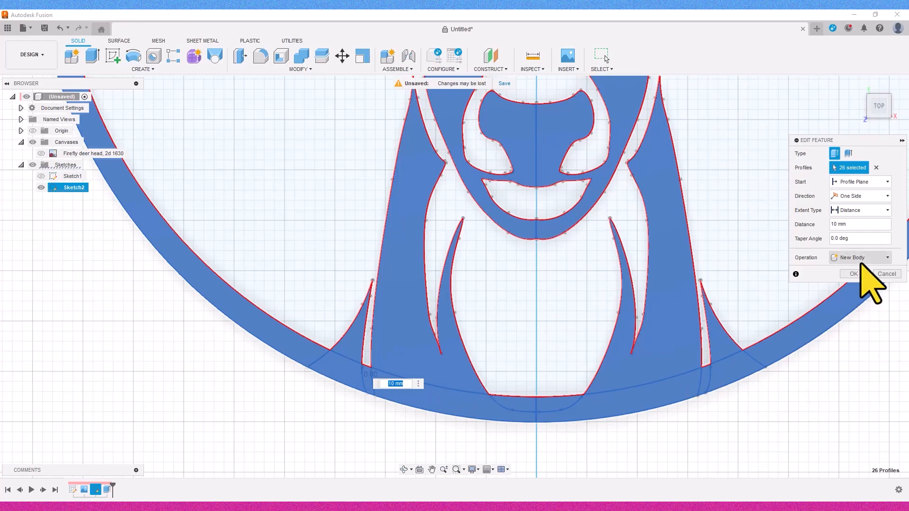
click(854, 270)
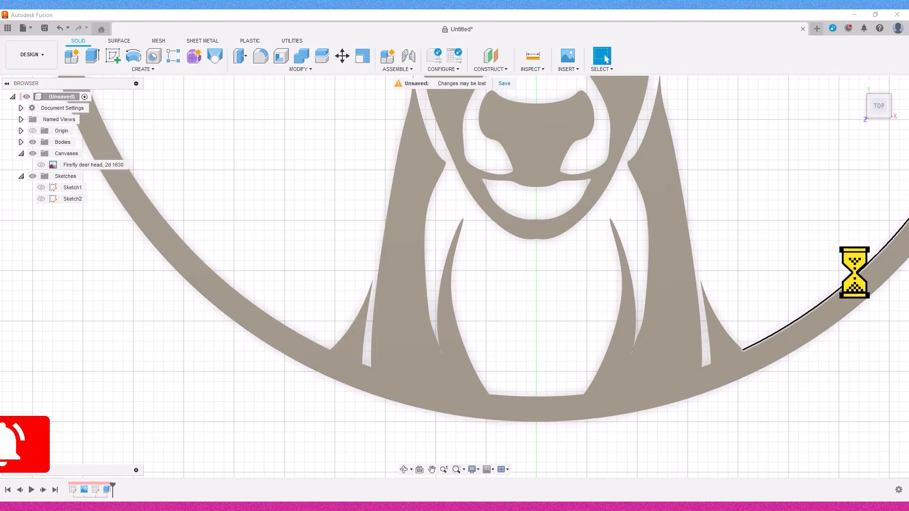
Step: Examine the finished deer trivet as a whole from the top and from the underside
scroll(808, 274, down, 6)
middle_drag(803, 225, 539, 368)
scroll(539, 368, down, 2)
shift+middle_drag(500, 351, 499, 350)
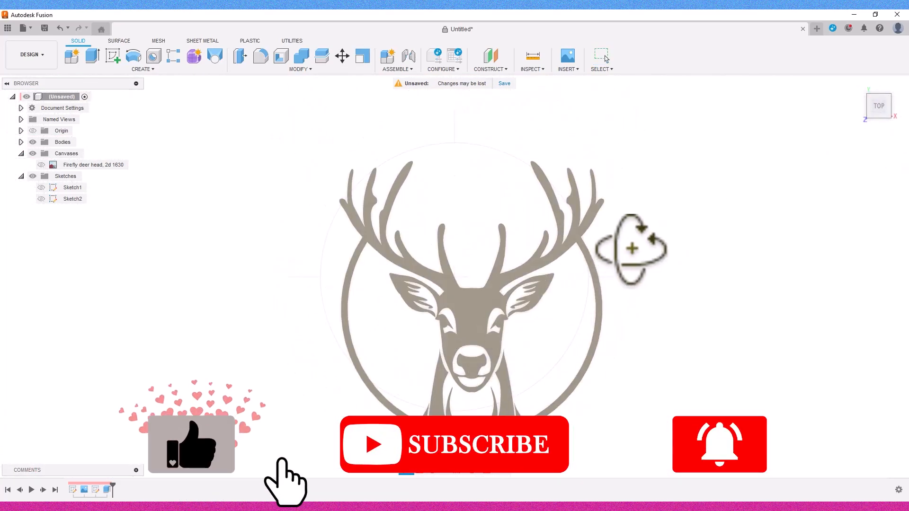
scroll(520, 350, down, 1)
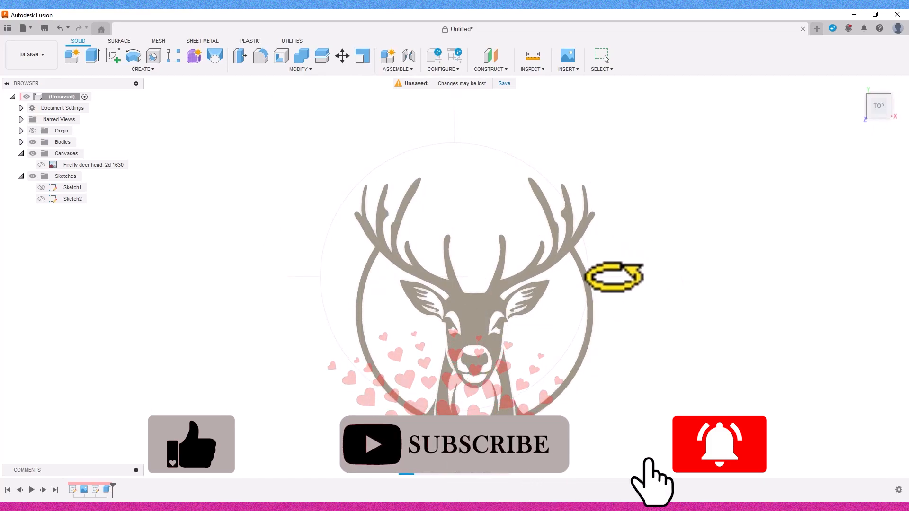
drag(614, 277, 455, 270)
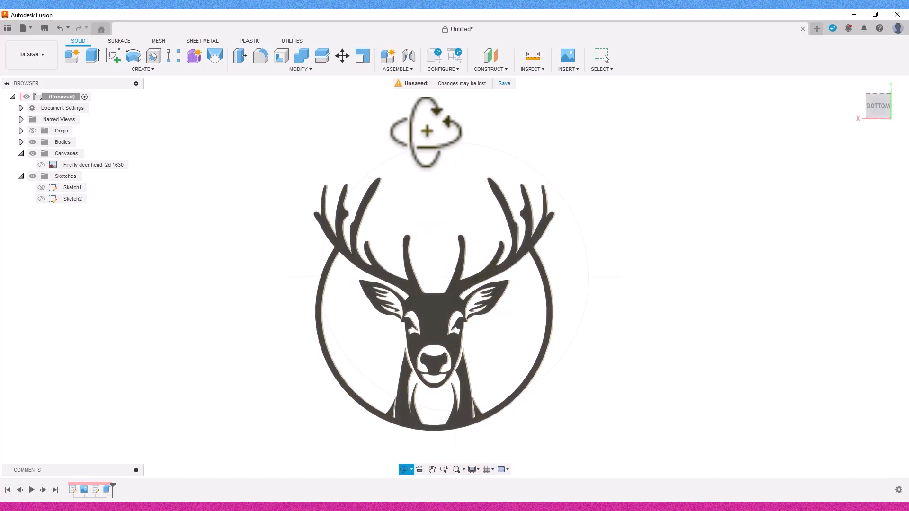
drag(450, 126, 451, 92)
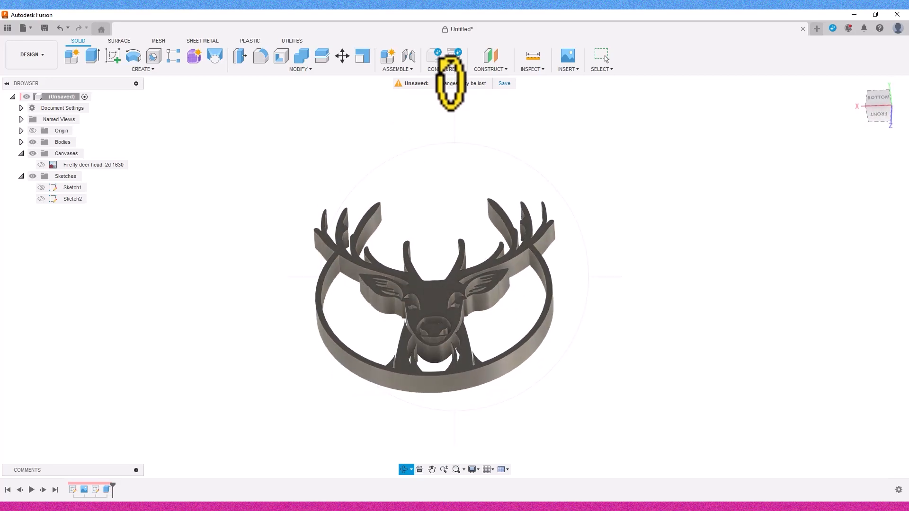